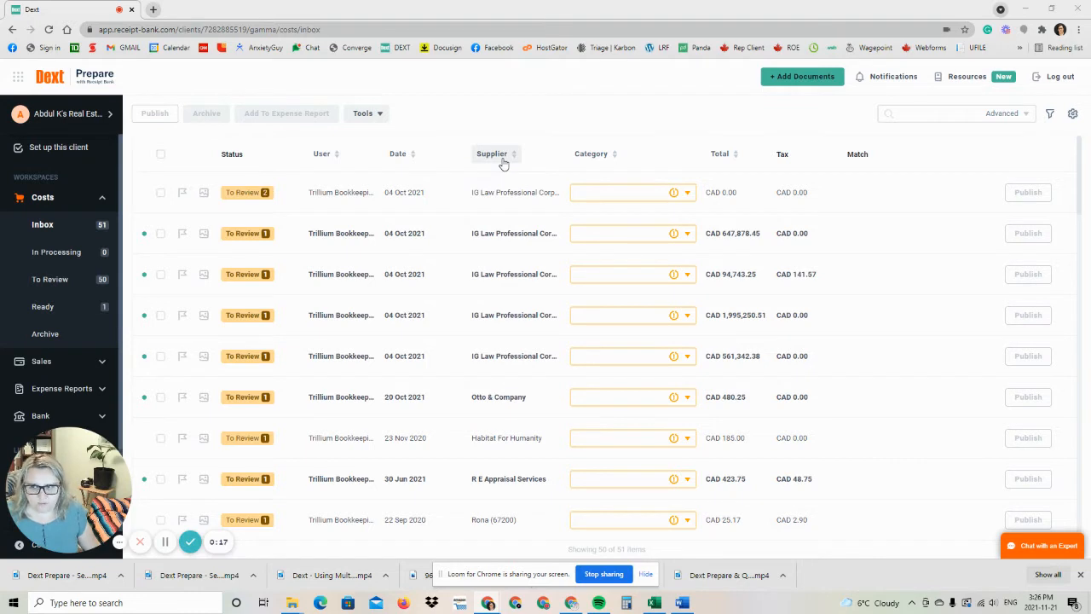
Step: Switch to the real estate client's account by searching for the client by name
left_click(59, 114)
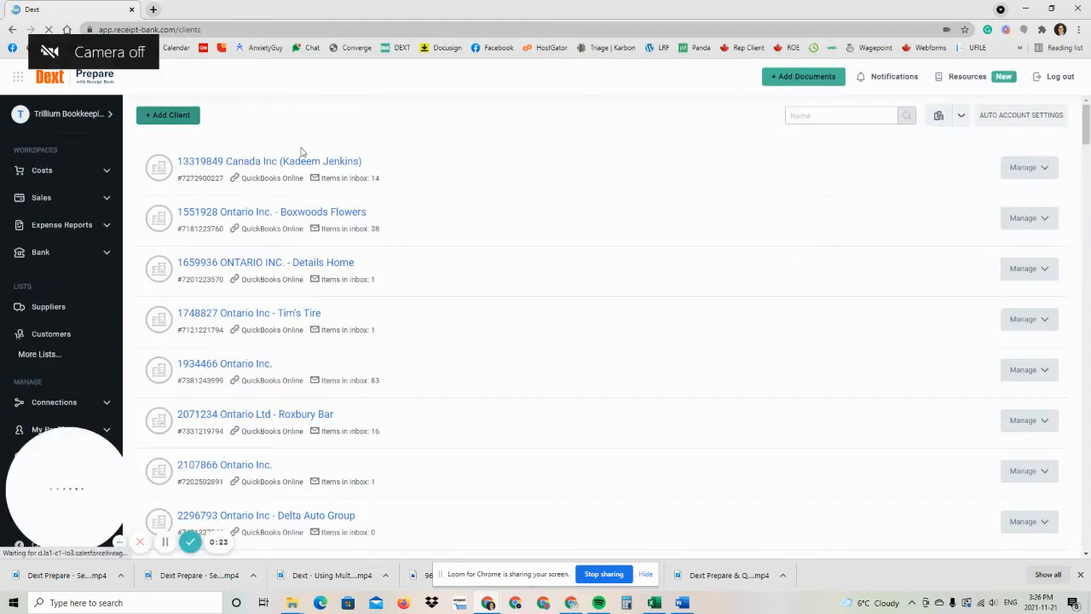
left_click(97, 114)
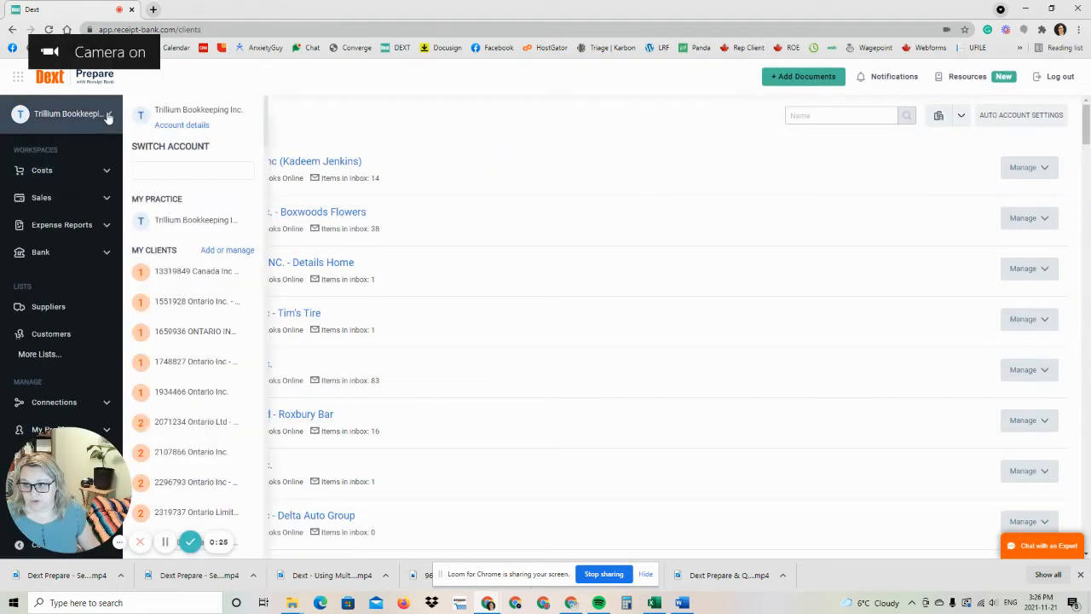
left_click(179, 167)
type("abdu")
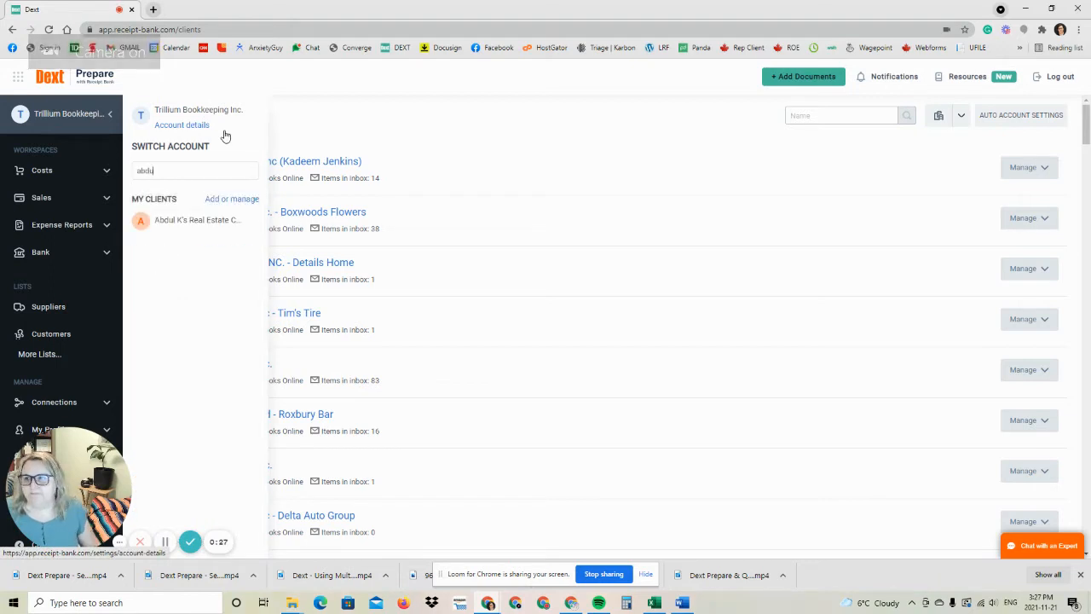
left_click(189, 221)
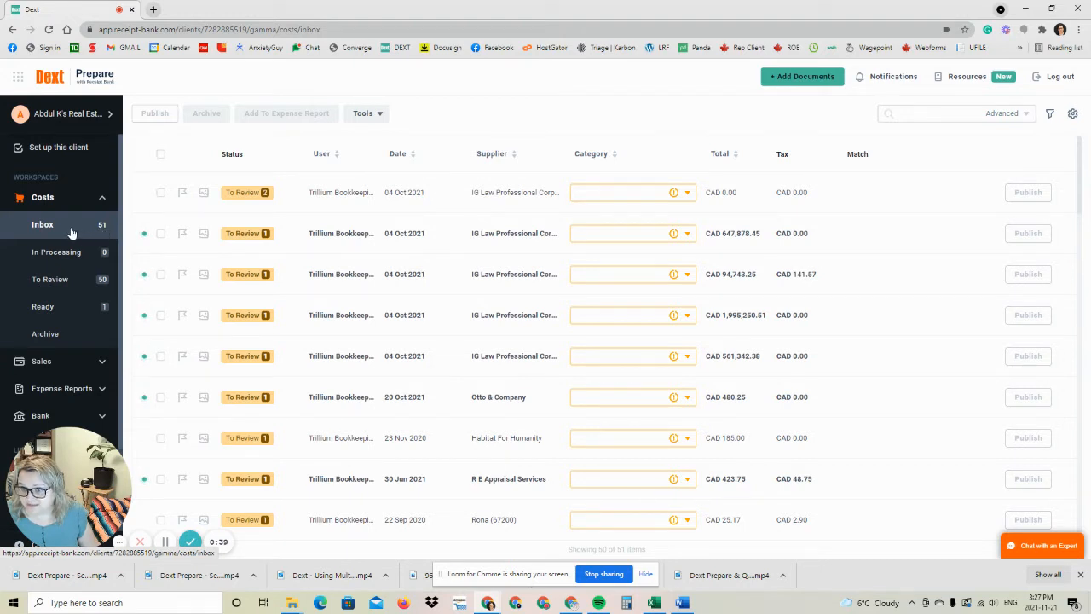
Step: Sort the costs inbox by supplier and open the 22 Dec 2020 Home Depot receipt for CAD 91.90
left_click(492, 155)
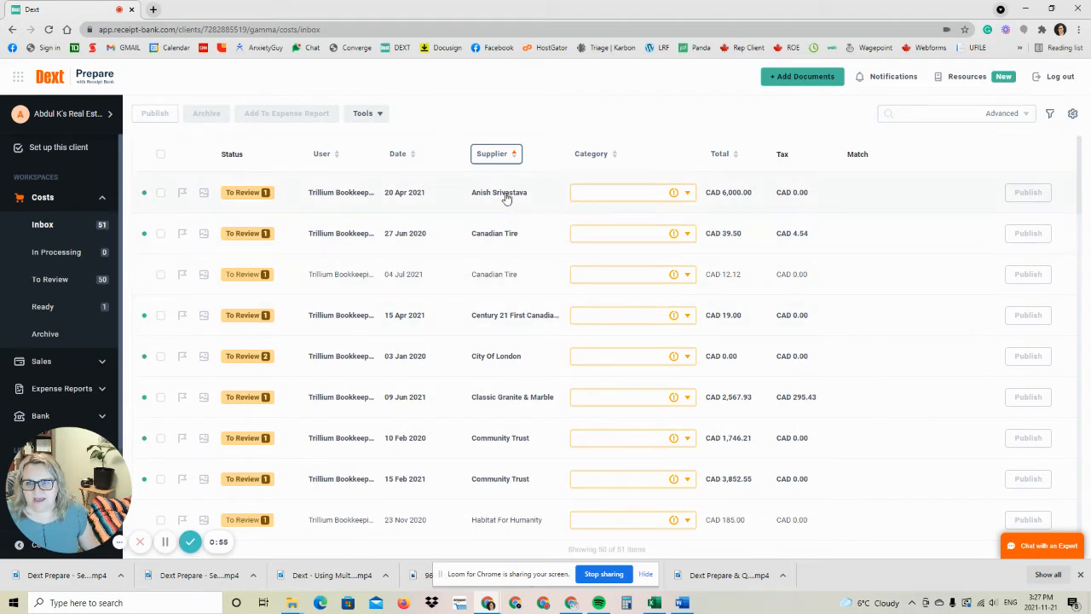
scroll(511, 332, "down", 4)
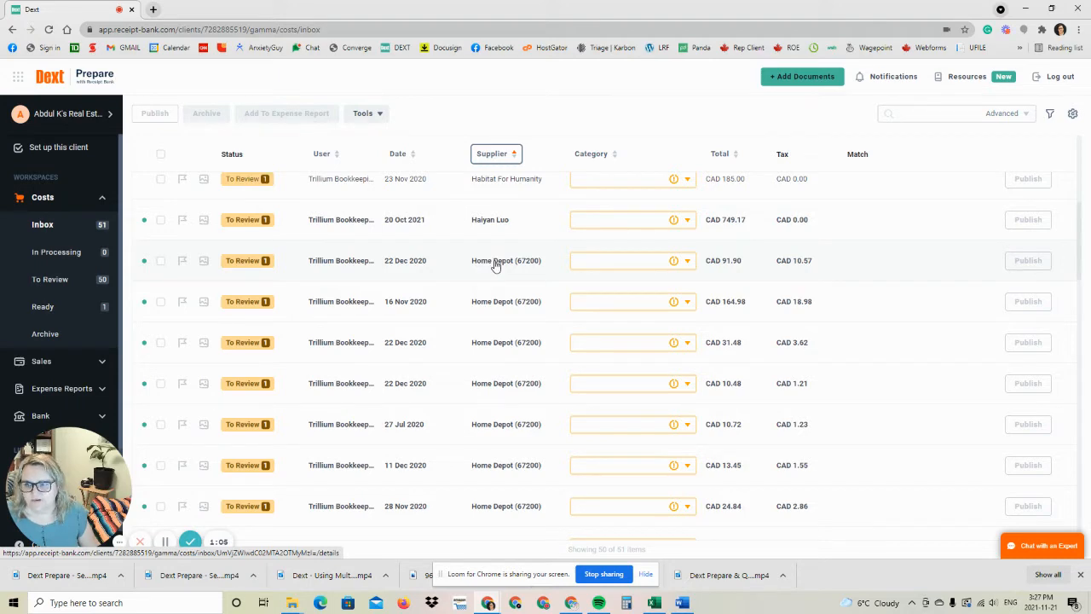
left_click(494, 264)
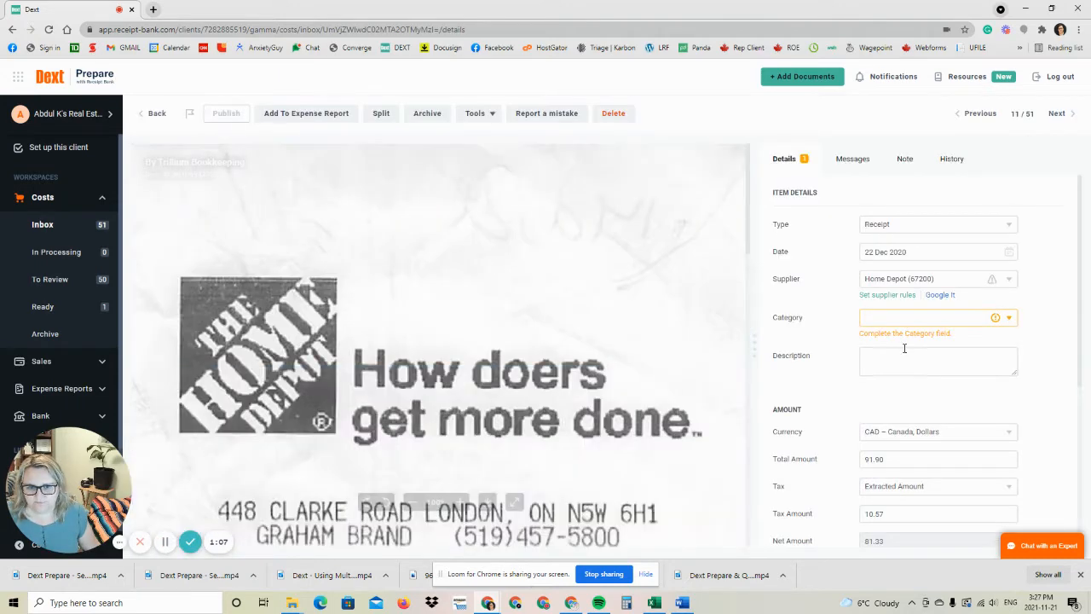
Step: Examine the Home Depot receipt image alongside its extracted amount and payment details, checking purchased items, totals and how it was paid
scroll(903, 353, "down", 3)
scroll(902, 397, "up", 3)
scroll(903, 400, "down", 3)
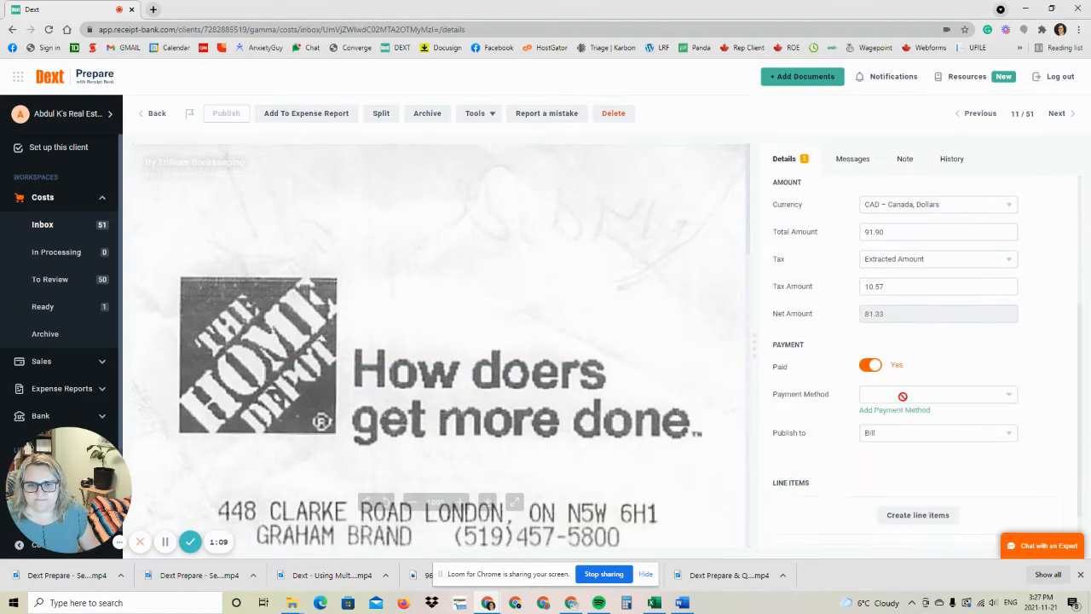
scroll(901, 401, "up", 3)
scroll(614, 411, "down", 7)
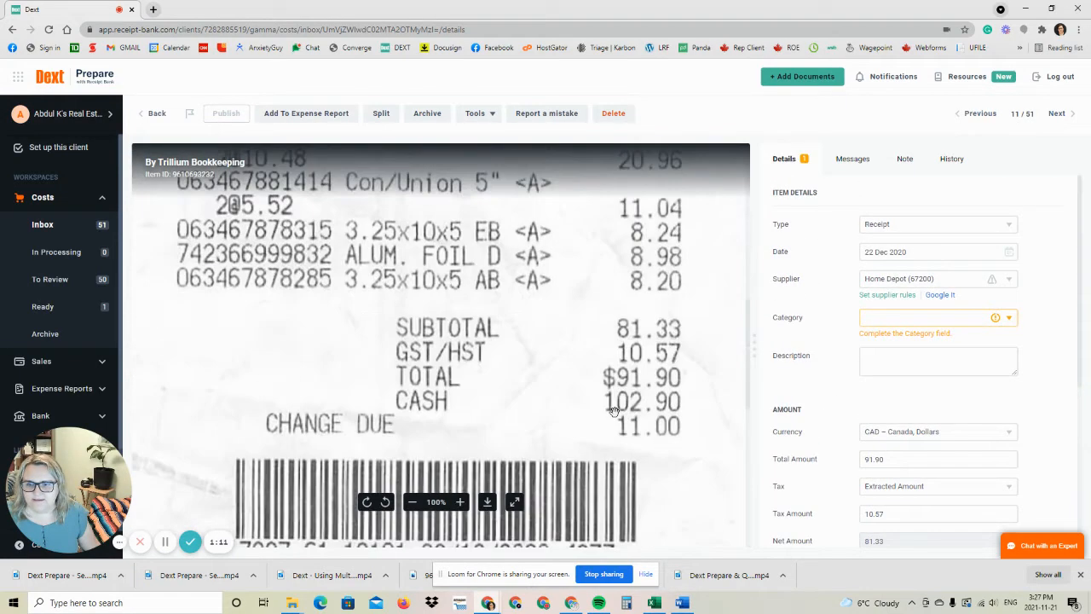
scroll(613, 412, "down", 3)
scroll(613, 412, "up", 8)
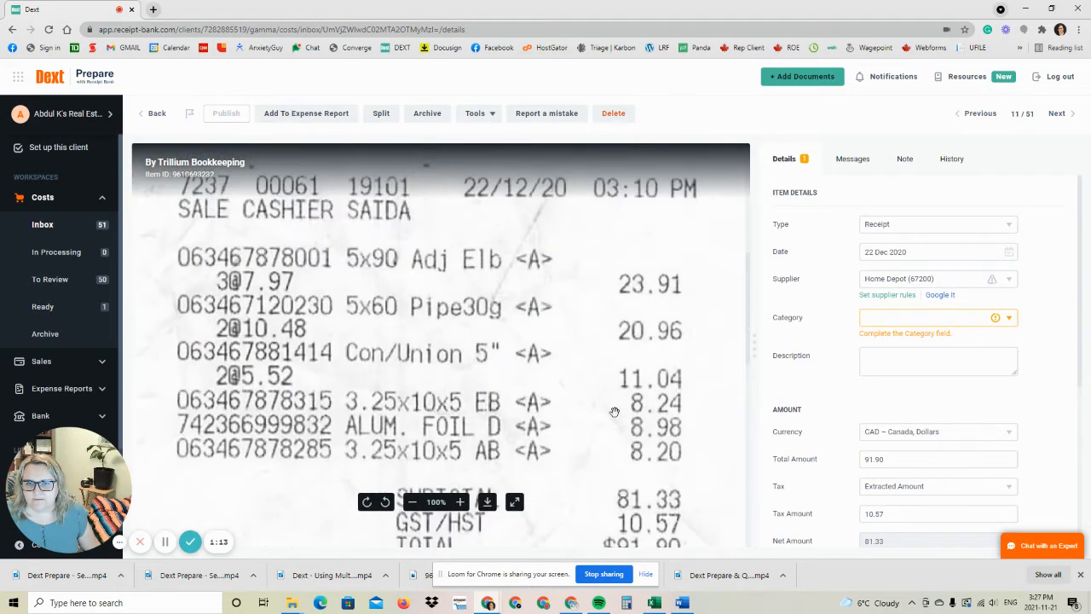
scroll(614, 412, "down", 6)
scroll(613, 412, "down", 3)
scroll(614, 411, "up", 8)
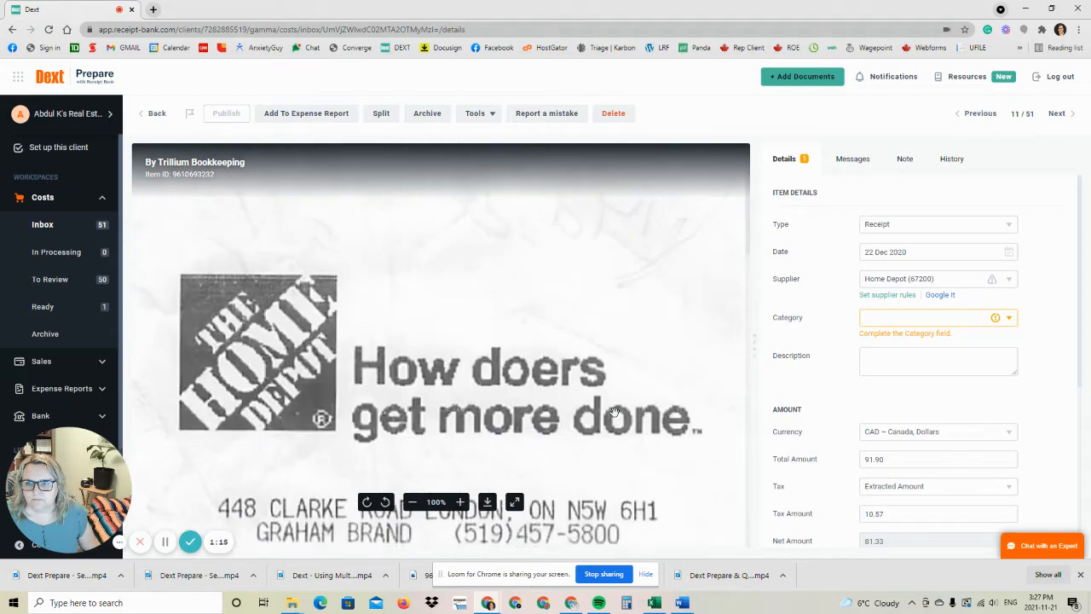
scroll(613, 412, "down", 7)
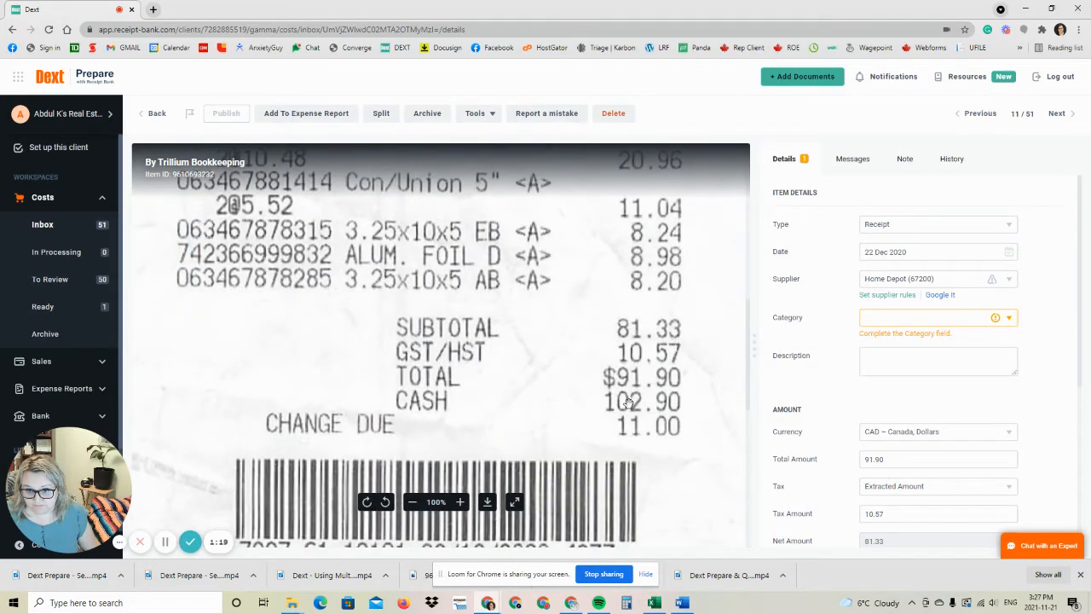
scroll(613, 407, "down", 5)
scroll(617, 412, "up", 5)
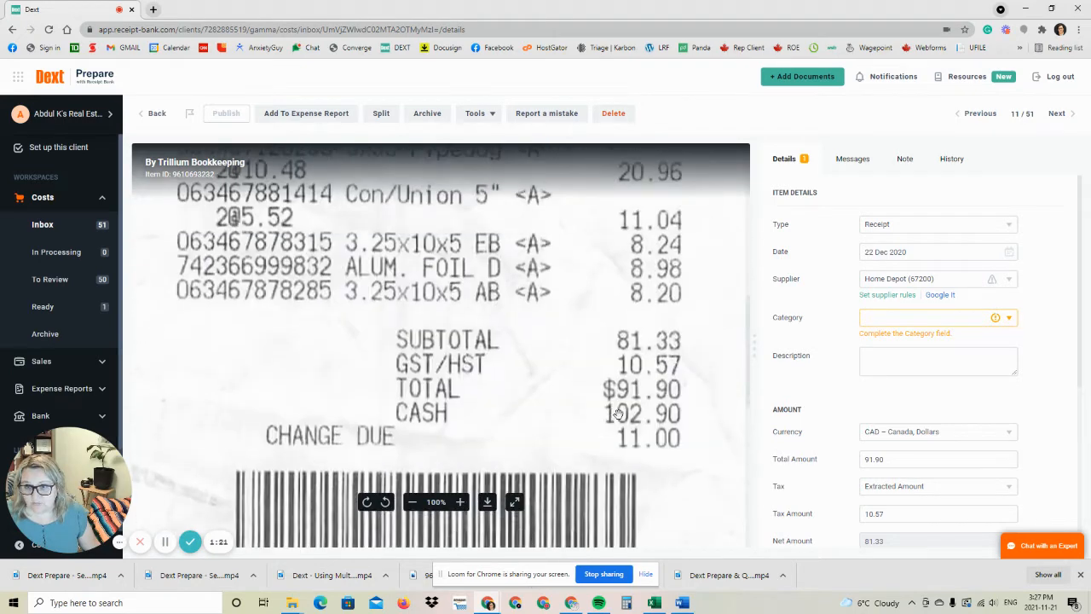
scroll(617, 412, "up", 8)
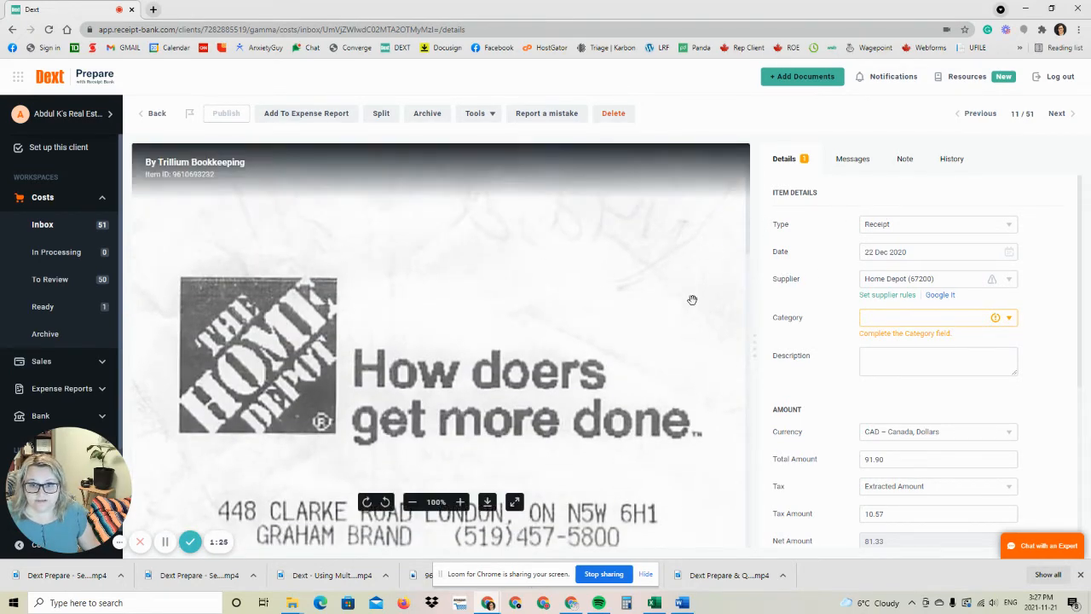
scroll(692, 299, "down", 3)
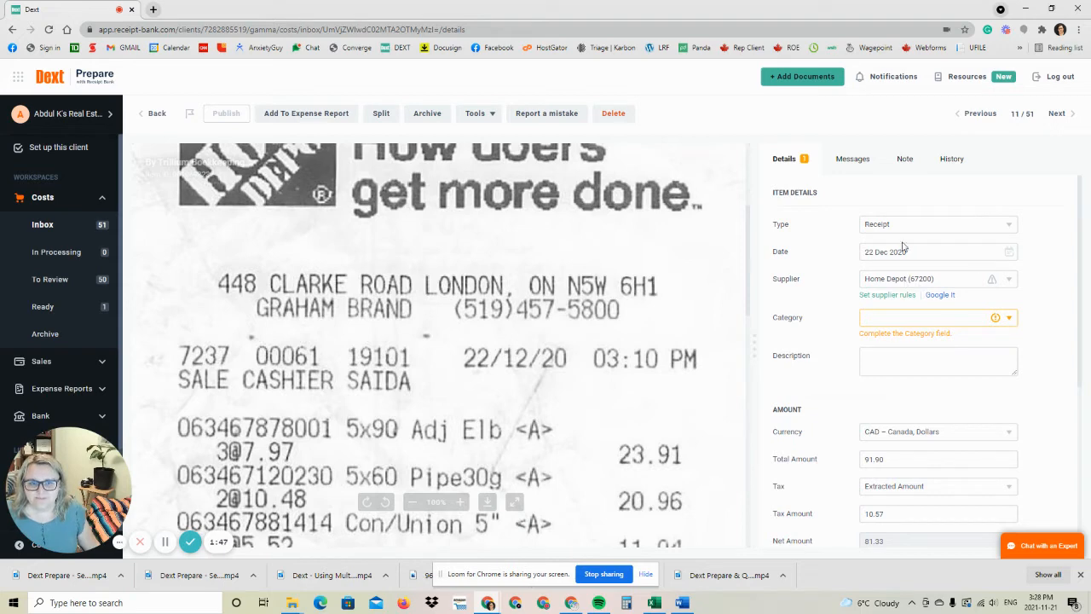
Step: Apply a Home Depot supplier rule with Auto-Publish on and the category 67200 - Repairs and Maintenance
left_click(875, 298)
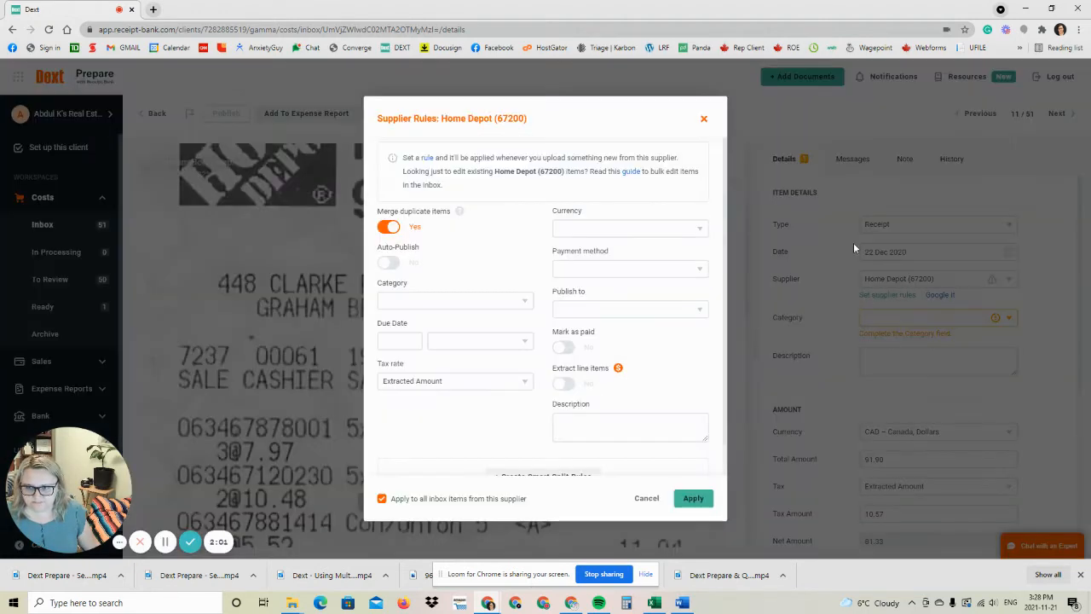
left_click(391, 262)
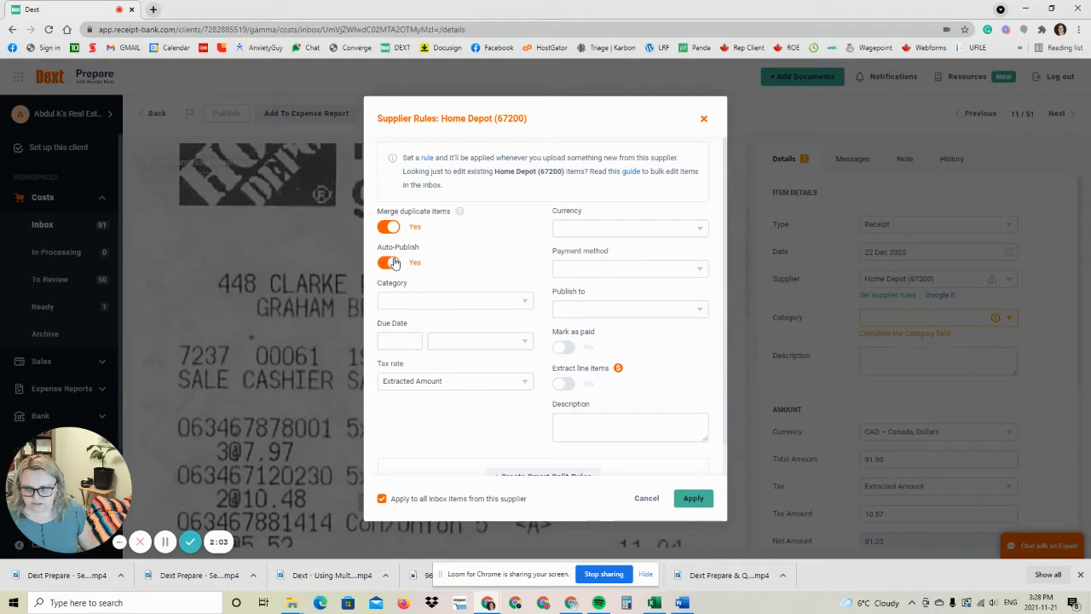
left_click(524, 311)
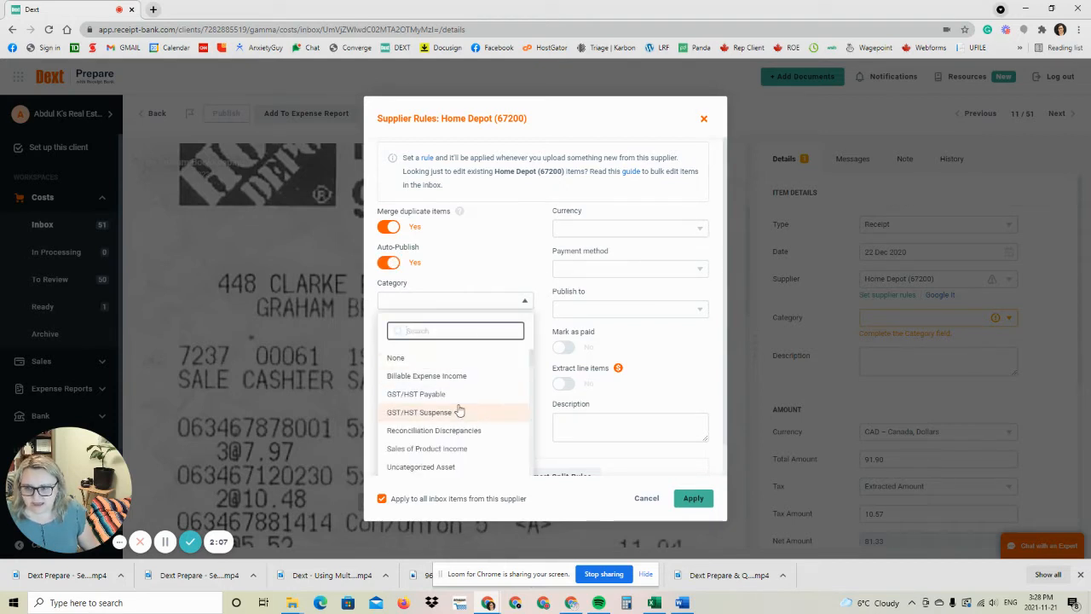
type("67200")
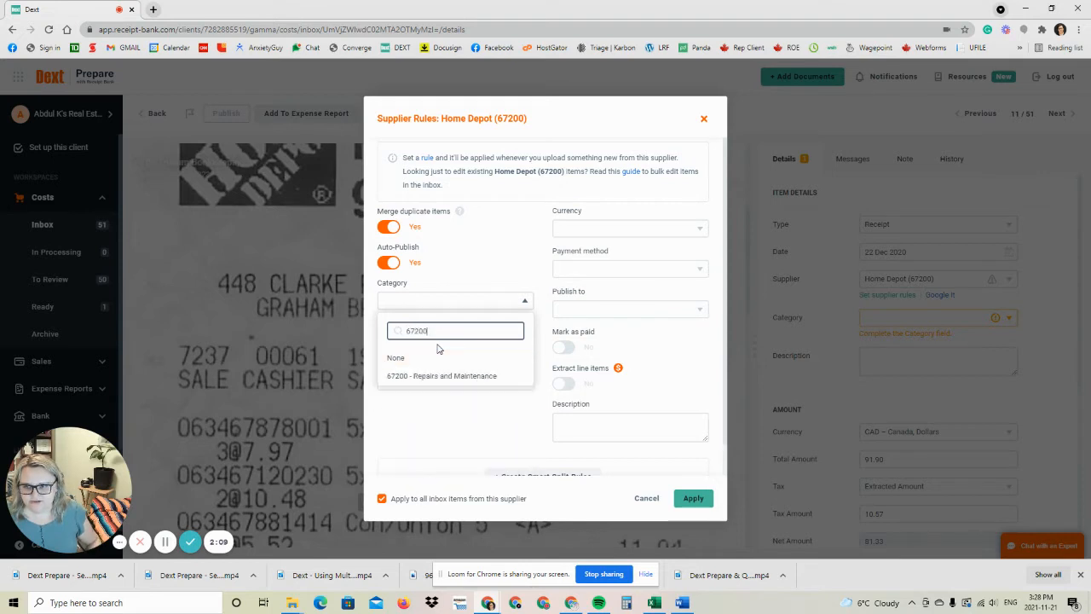
left_click(435, 376)
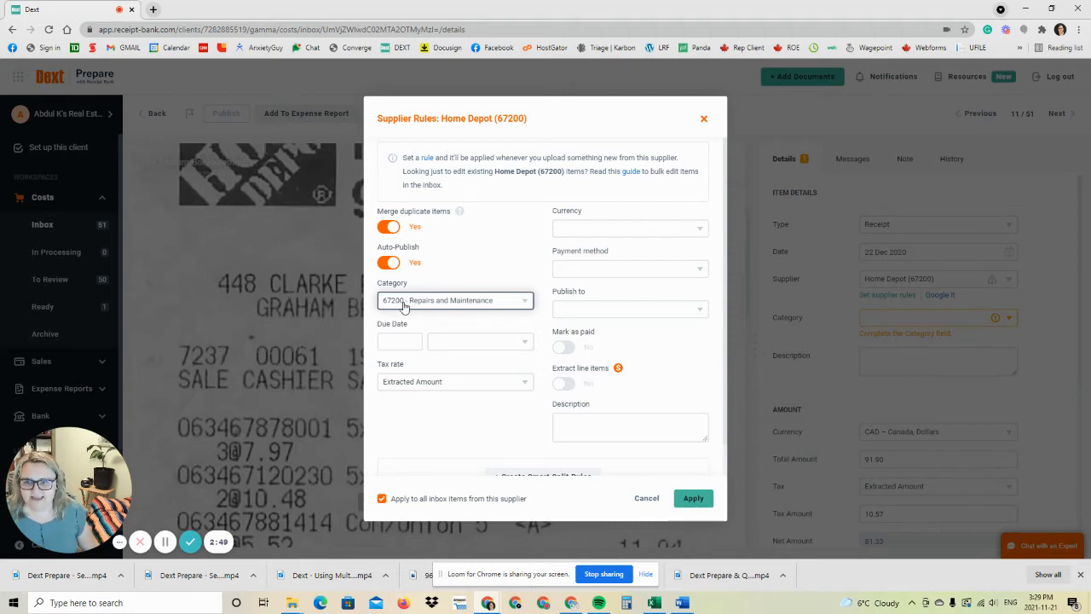
left_click(693, 498)
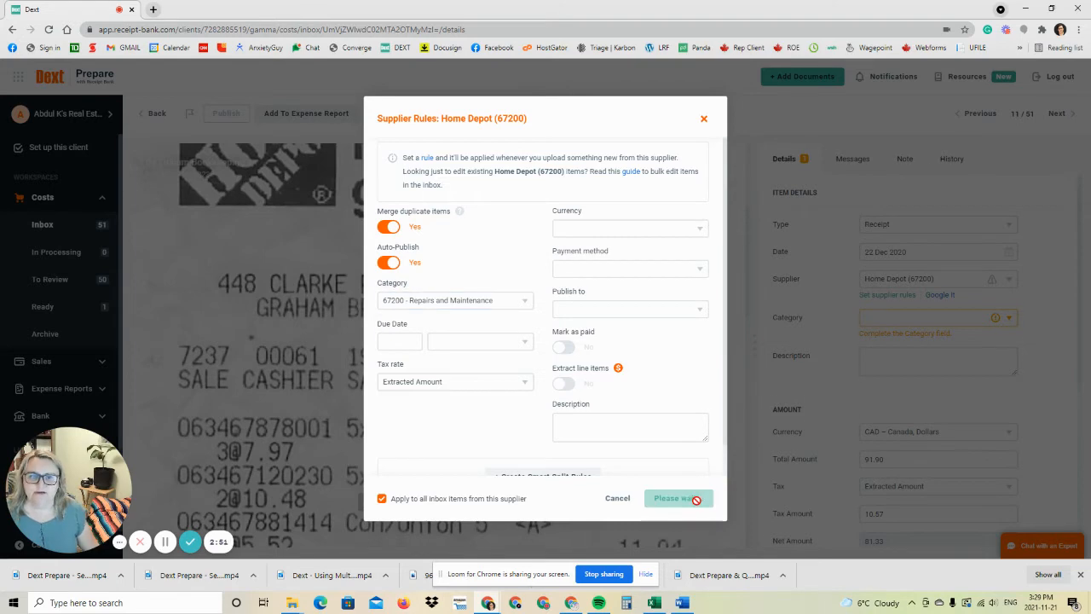
Step: Set the 22 Dec 2020 Home Depot receipt's payment method to Petty Cash (Cash) and publish it
scroll(945, 246, "down", 3)
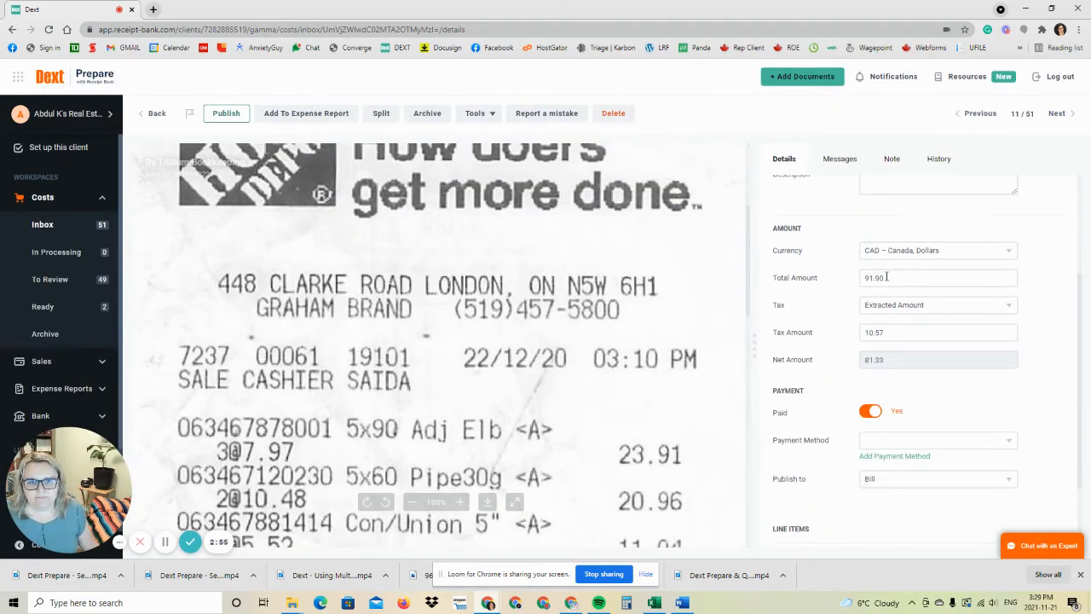
scroll(638, 386, "down", 5)
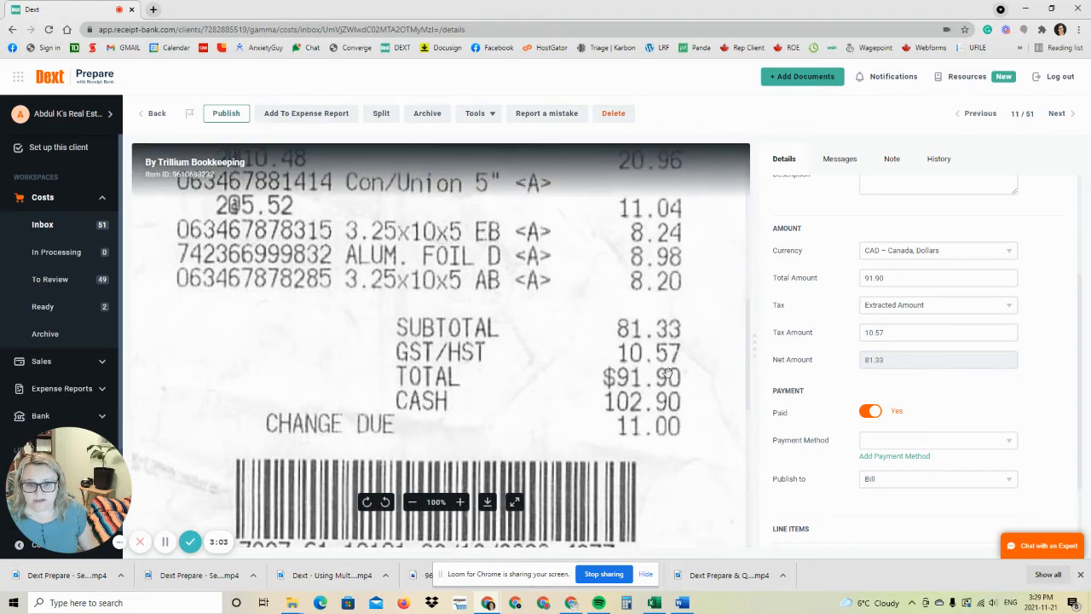
scroll(667, 373, "down", 1)
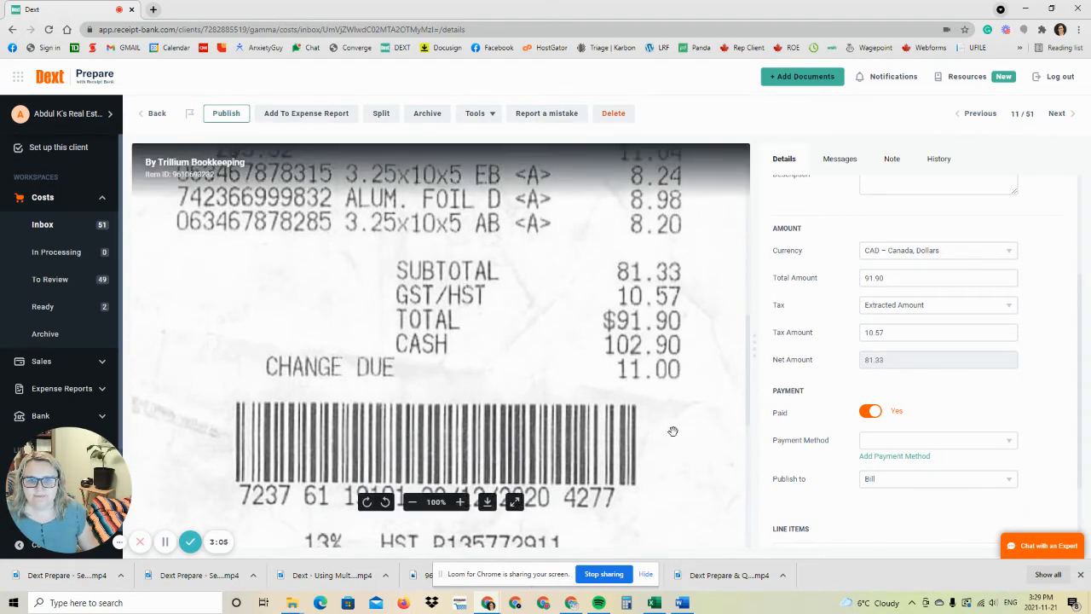
left_click(1009, 442)
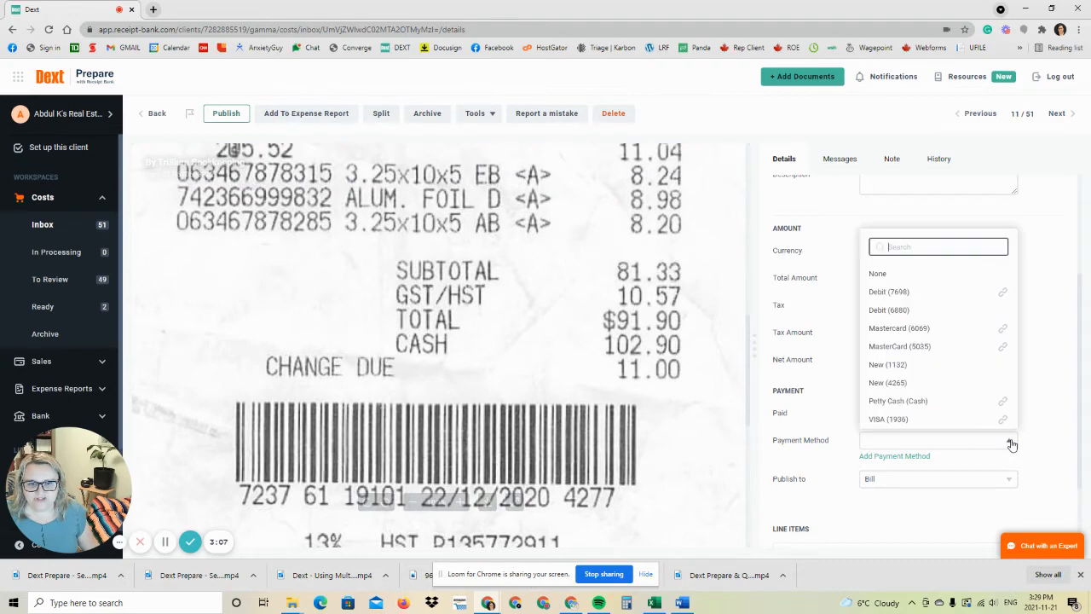
scroll(902, 341, "down", 1)
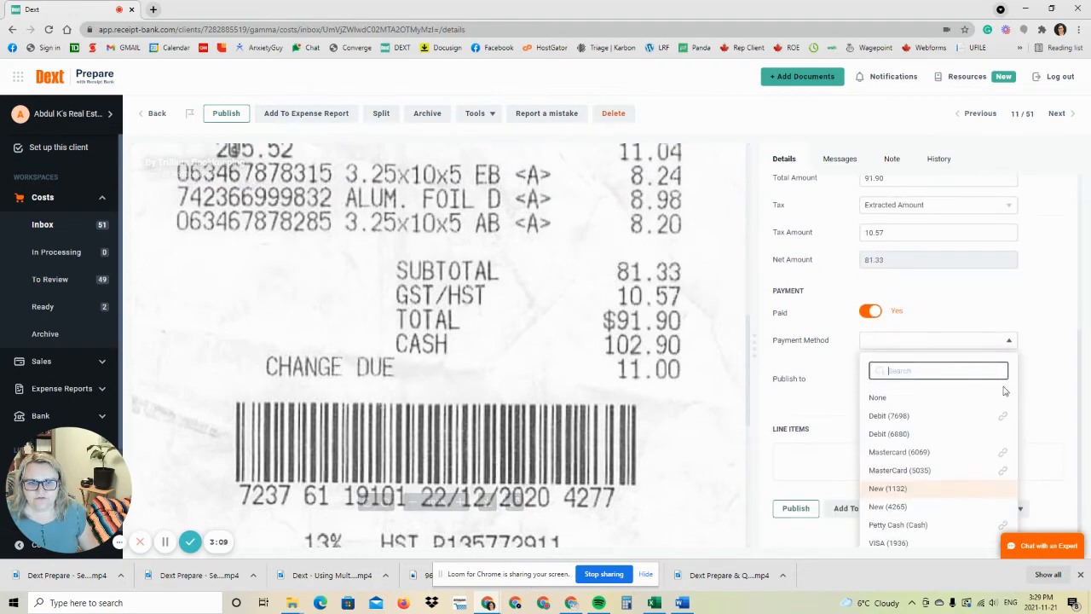
left_click(887, 525)
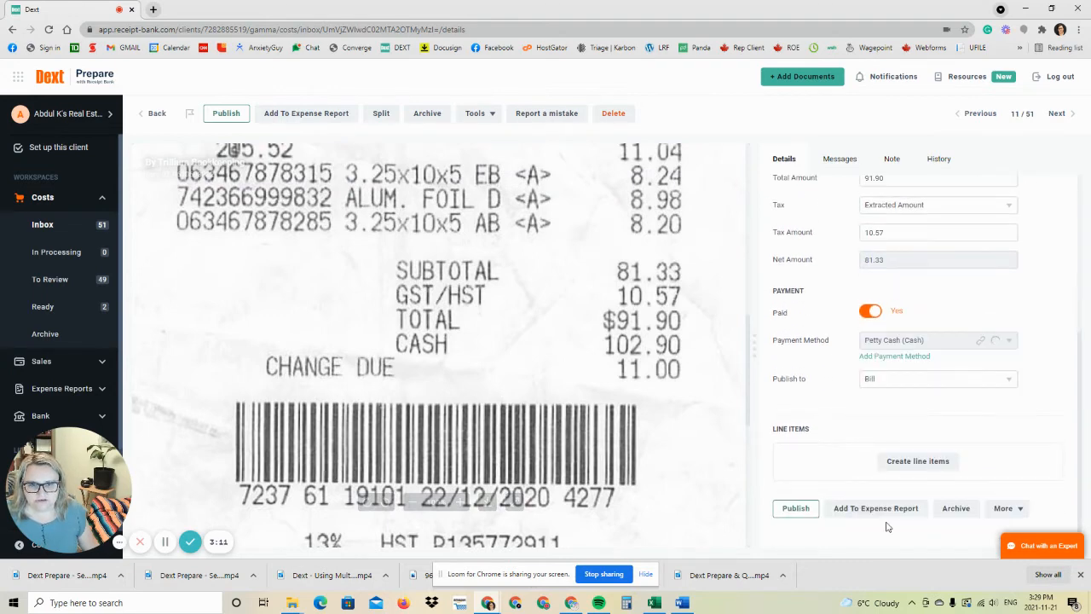
left_click(789, 512)
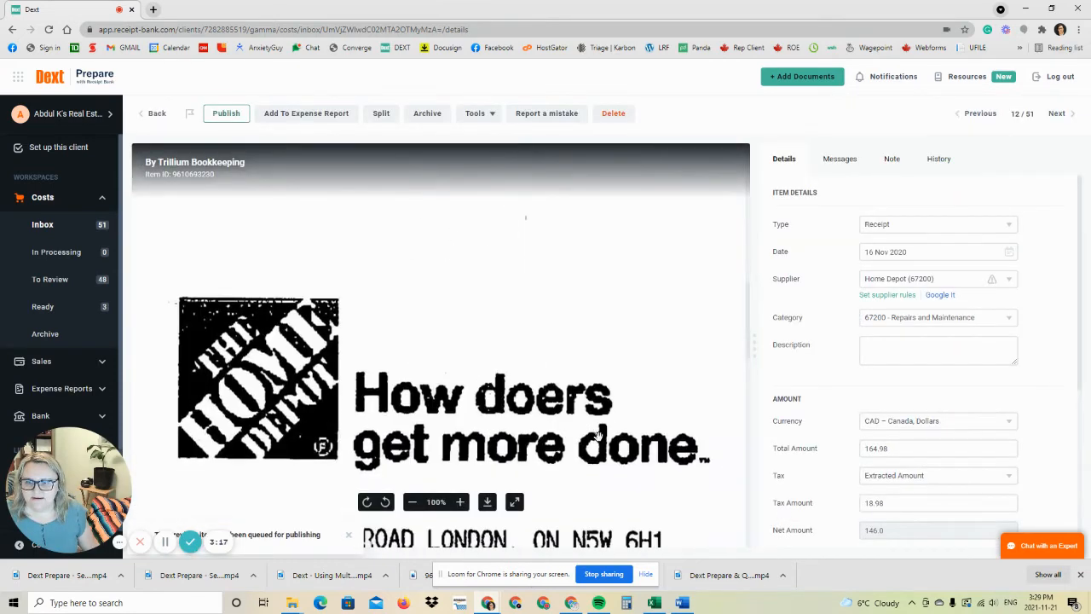
Step: Check how the 16 Nov 2020 Home Depot receipt was paid and set its payment method to Petty Cash (Cash)
scroll(606, 401, "down", 5)
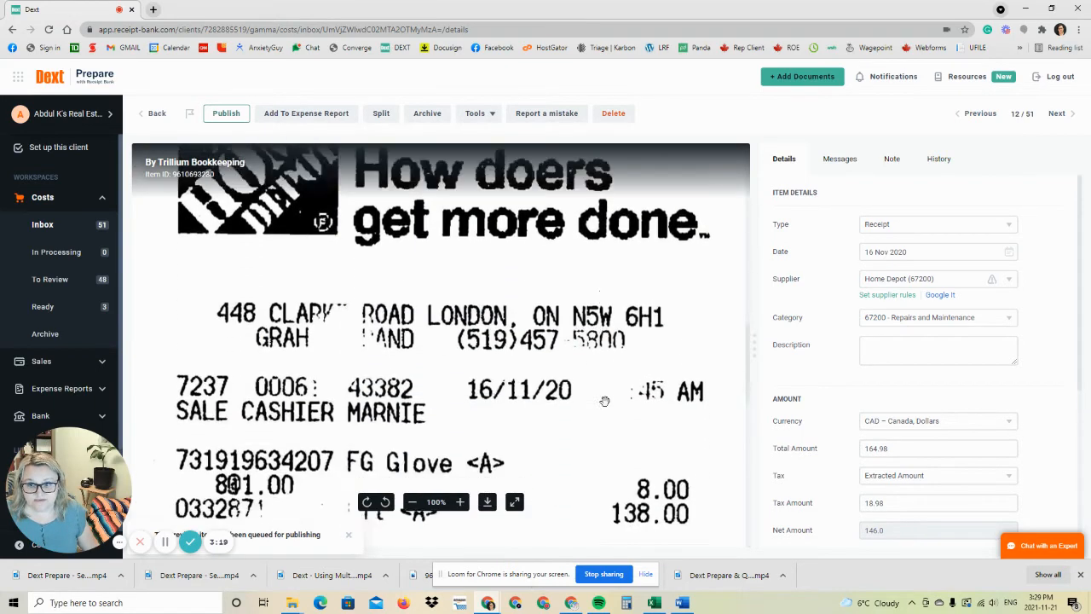
scroll(606, 402, "down", 1)
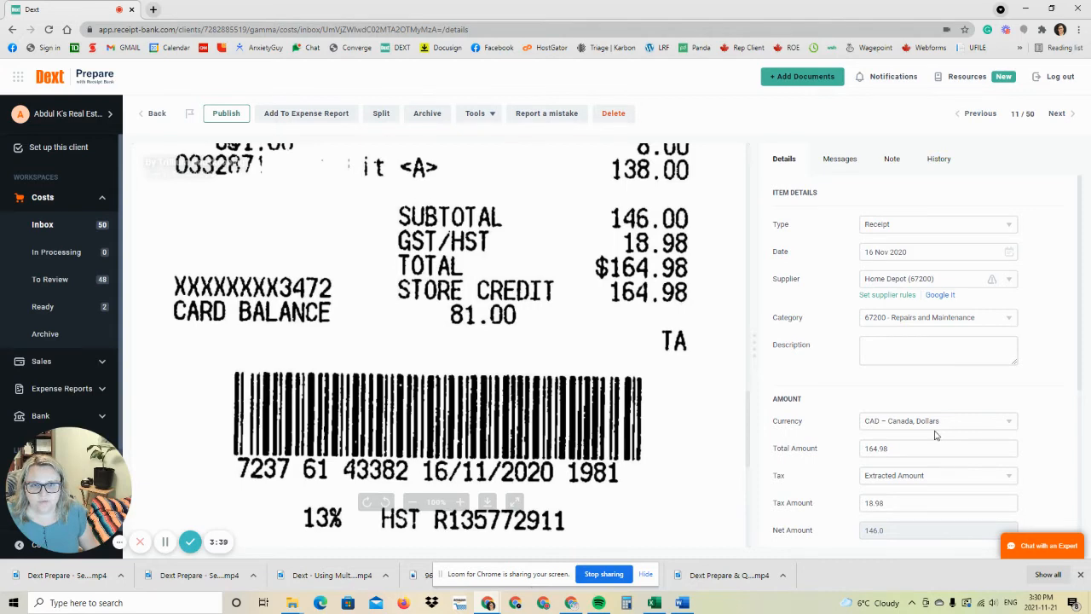
scroll(592, 328, "up", 4)
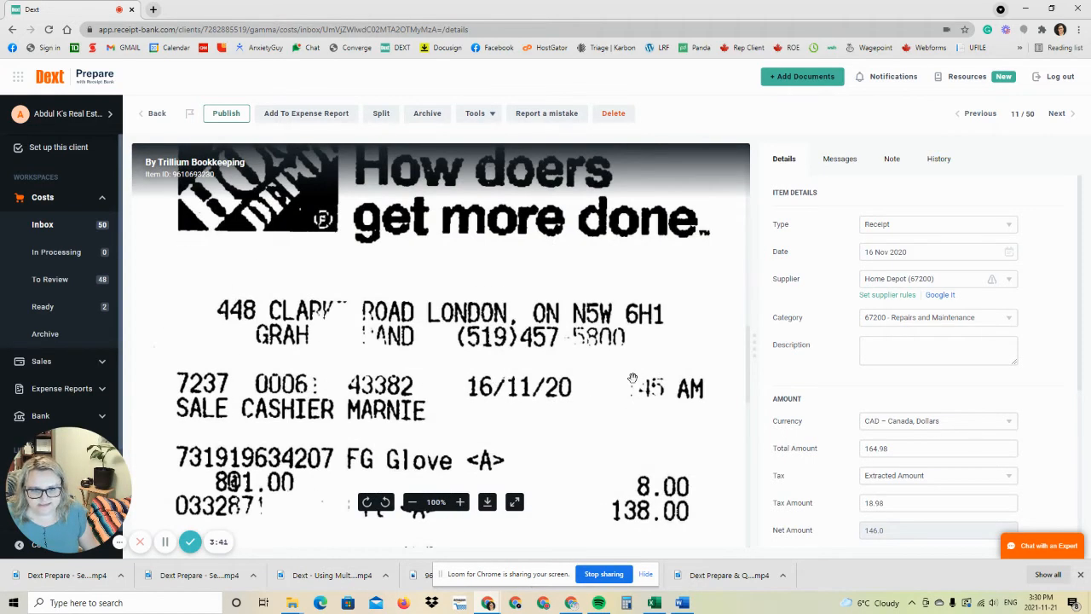
scroll(592, 385, "down", 3)
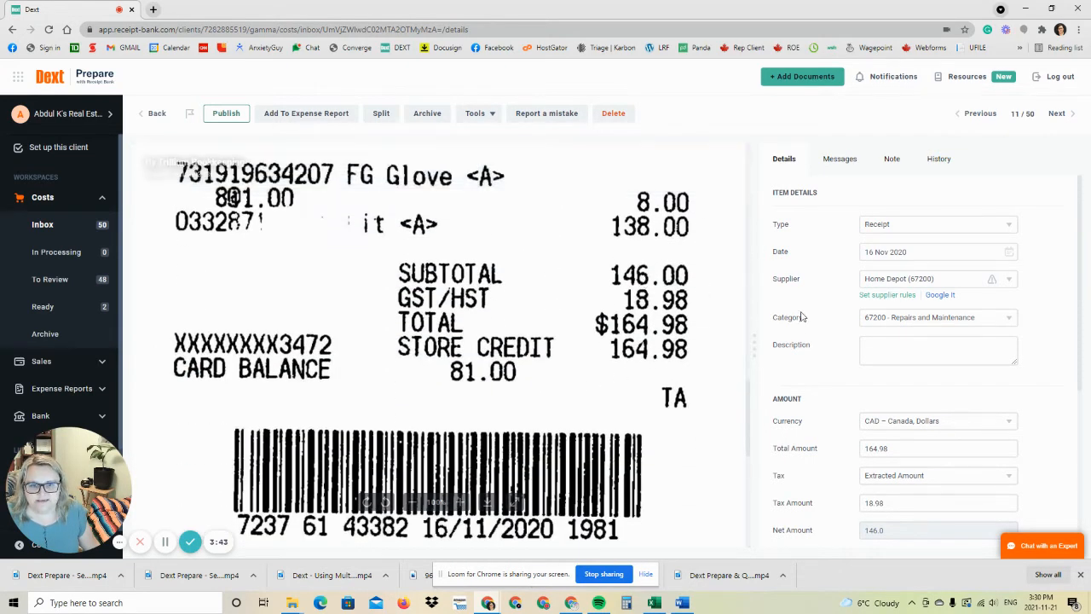
scroll(802, 369, "down", 3)
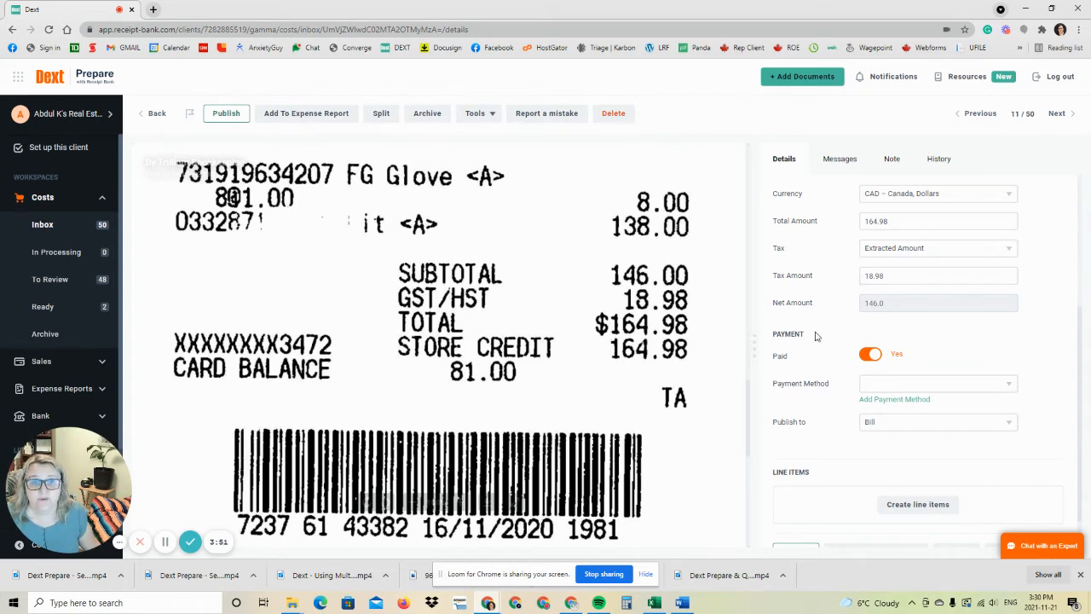
left_click(1007, 385)
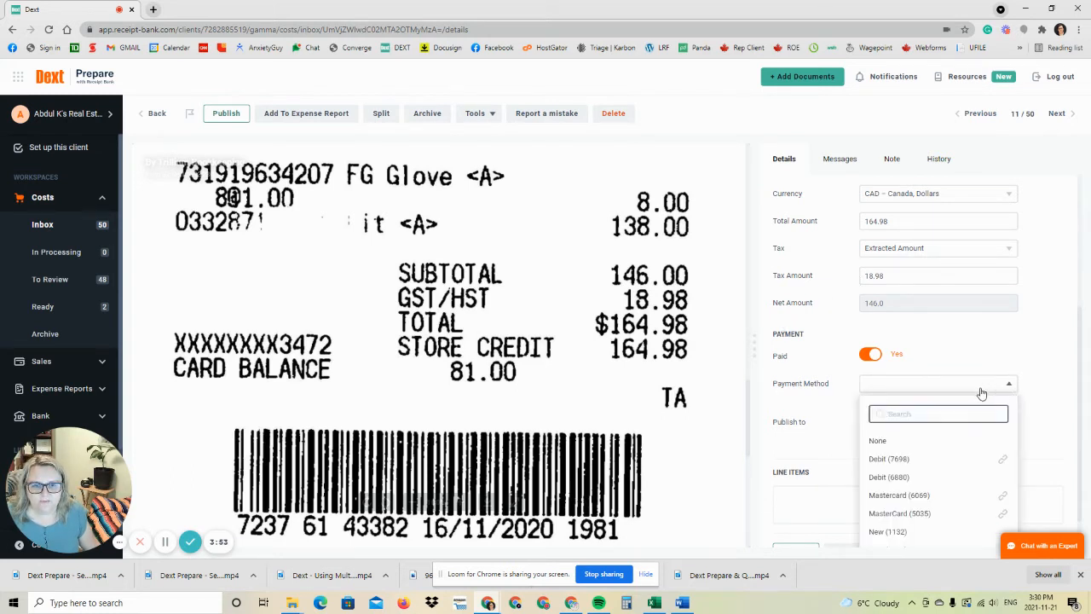
left_click(887, 518)
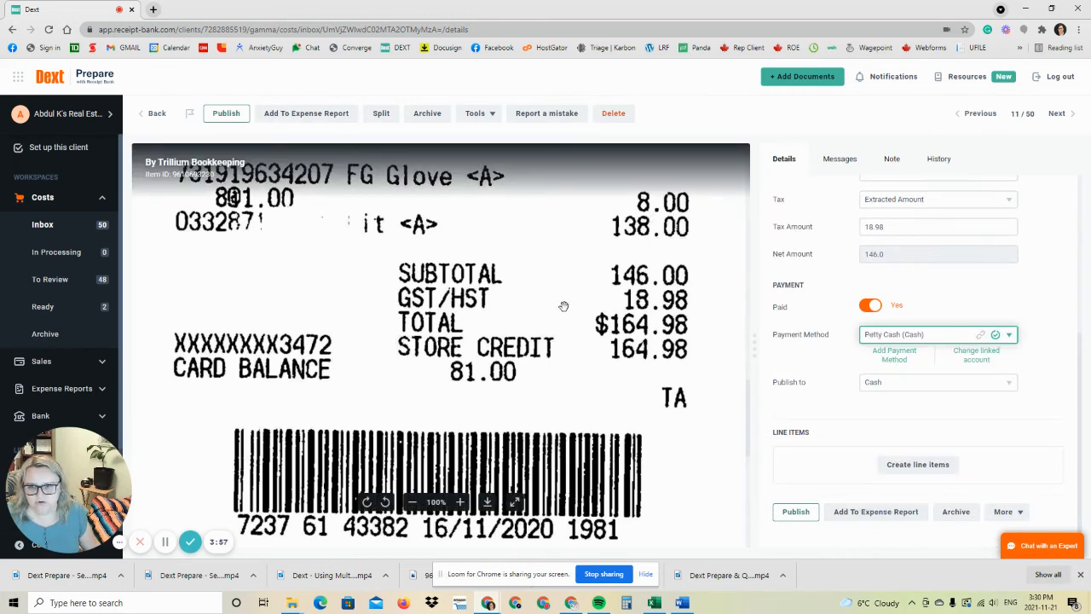
Step: Publish the 16 Nov 2020 Home Depot receipt, check the CAD 31.48 receipt's details against its image, and publish that one too
left_click(795, 511)
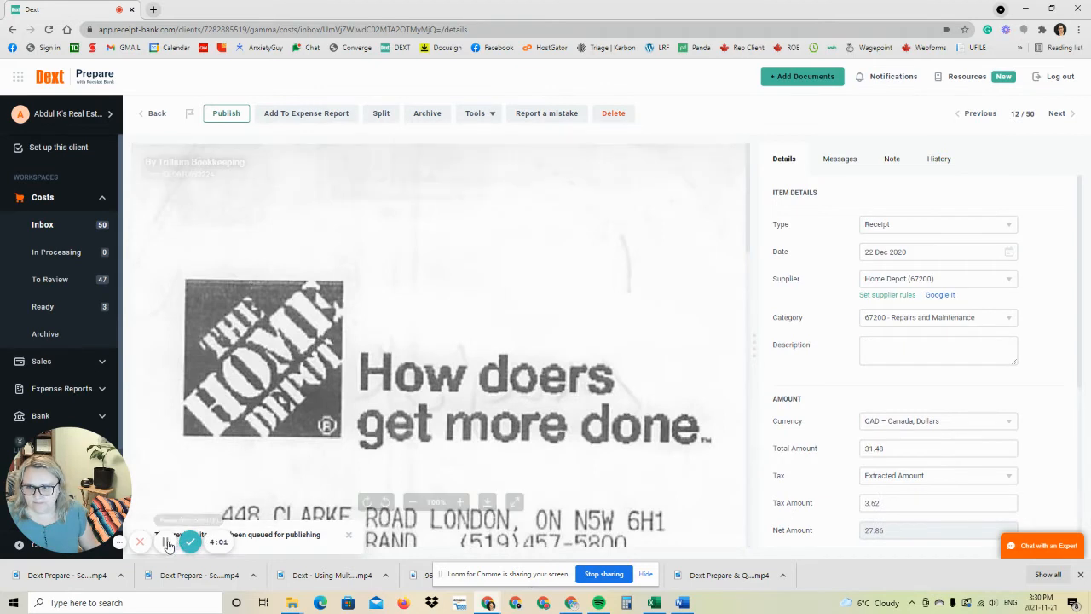
scroll(566, 277, "down", 5)
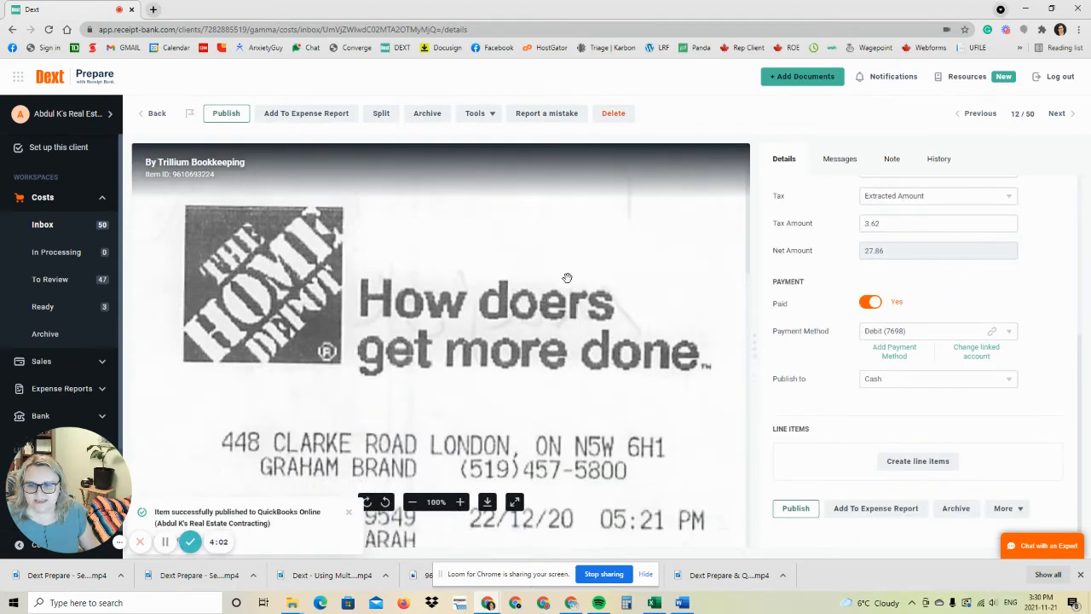
scroll(567, 277, "down", 2)
scroll(860, 305, "up", 4)
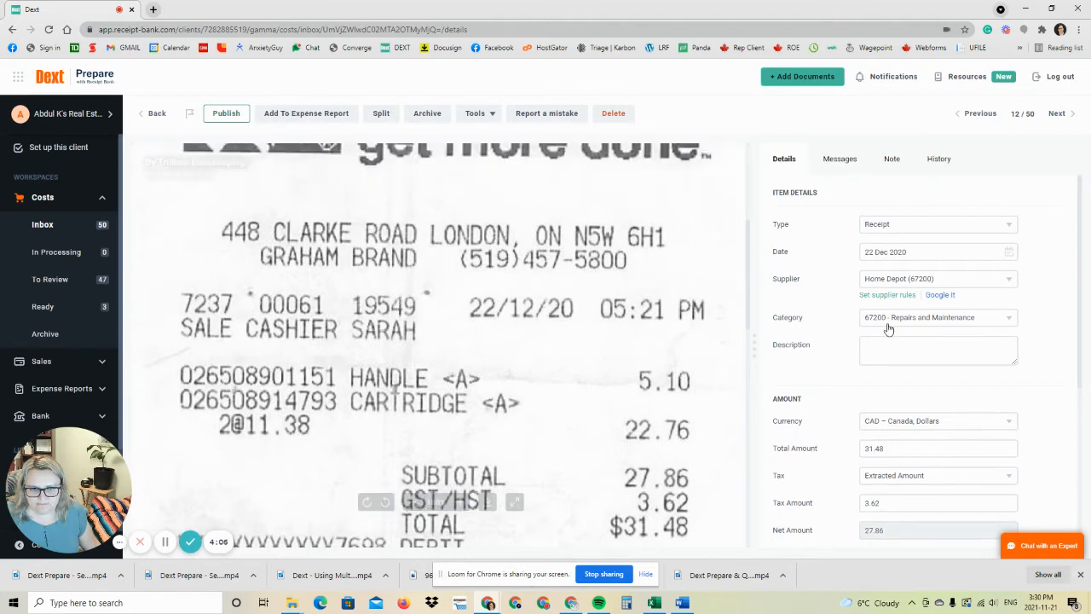
scroll(589, 355, "down", 4)
scroll(898, 382, "down", 1)
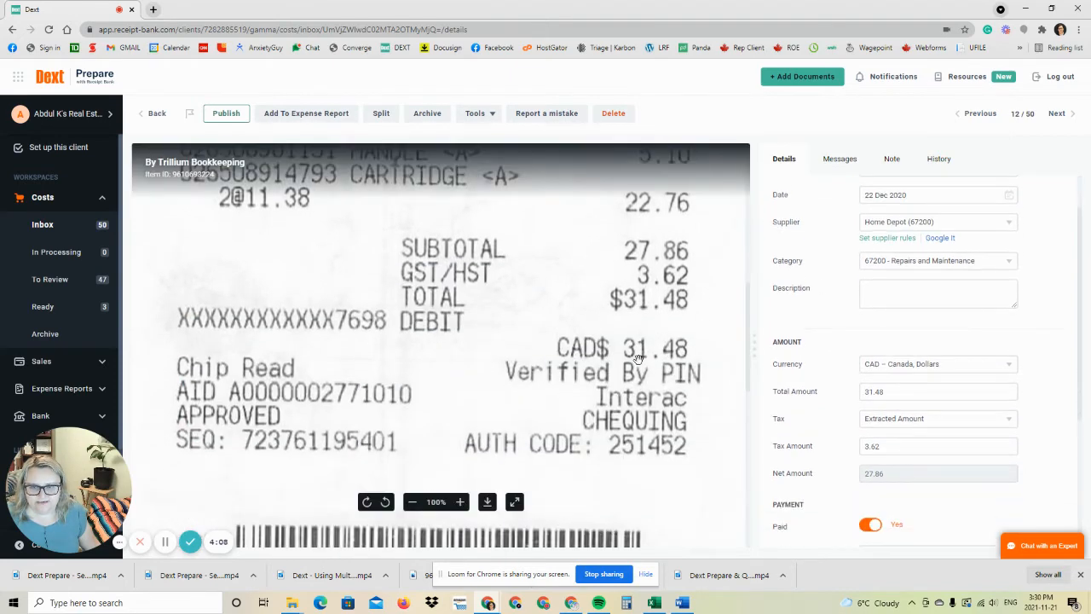
scroll(844, 344, "down", 3)
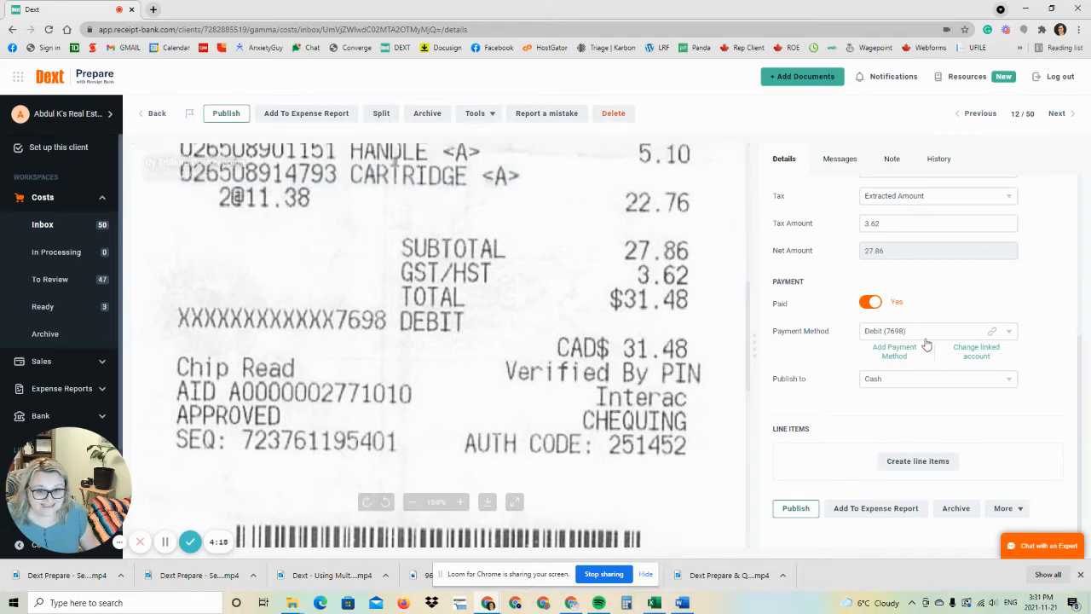
left_click(795, 509)
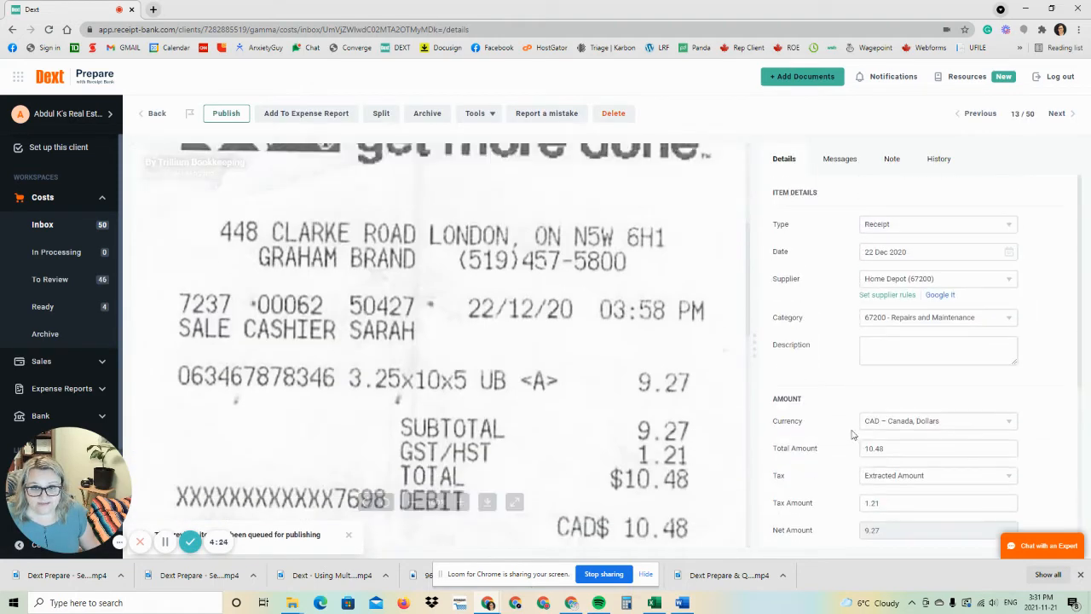
Step: Check the CAD 10.48 Home Depot receipt's total and payment method against its image and publish it
scroll(847, 415, "down", 3)
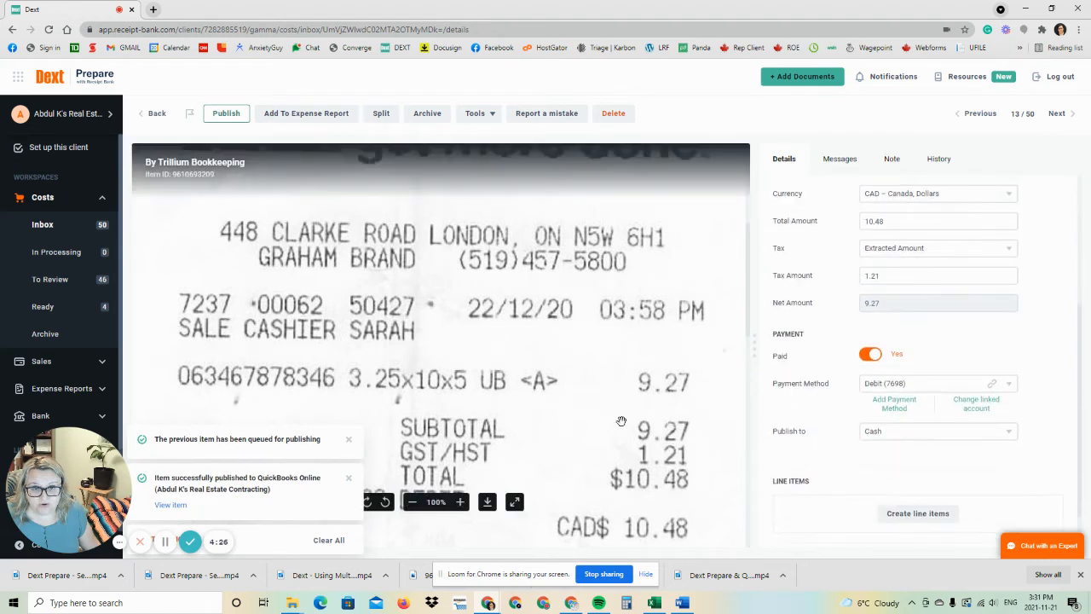
scroll(621, 421, "down", 2)
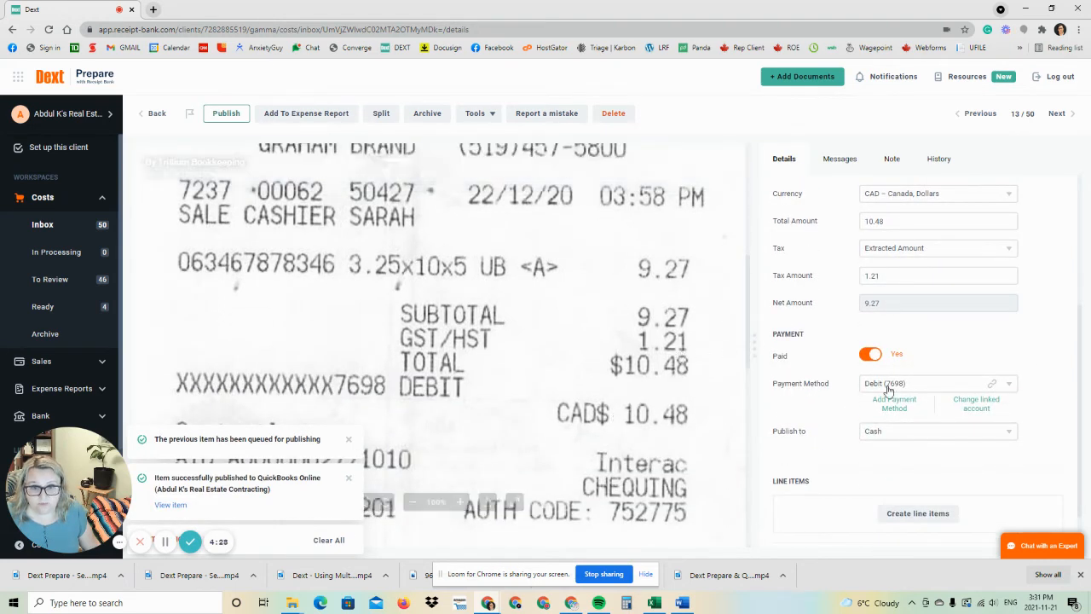
scroll(853, 441, "down", 1)
left_click(788, 510)
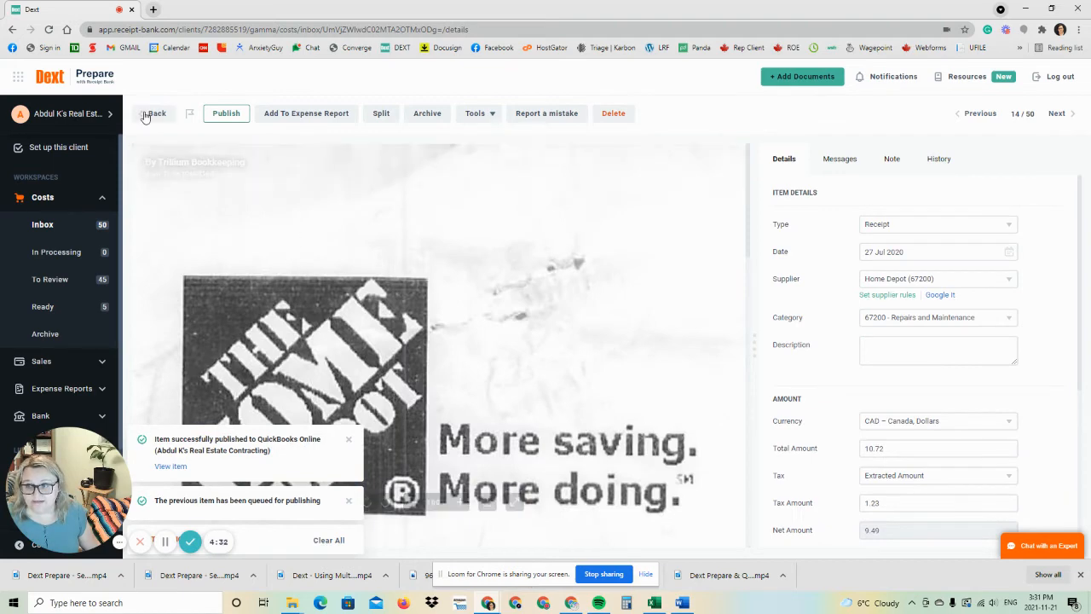
Step: Return to the costs inbox and reload it to check the status and category of the remaining Home Depot receipts
left_click(153, 114)
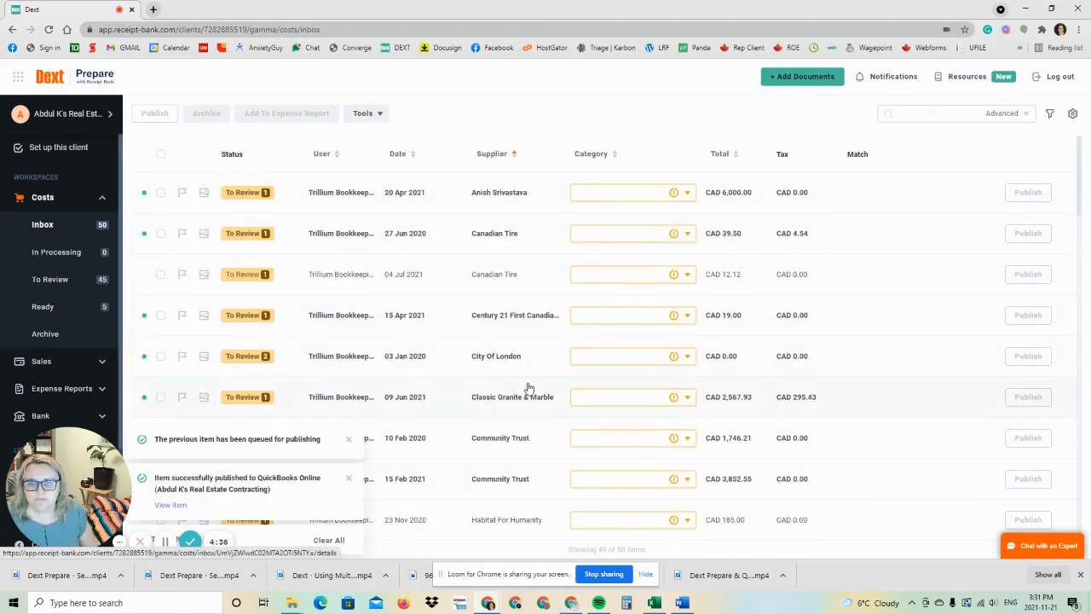
scroll(528, 385, "down", 6)
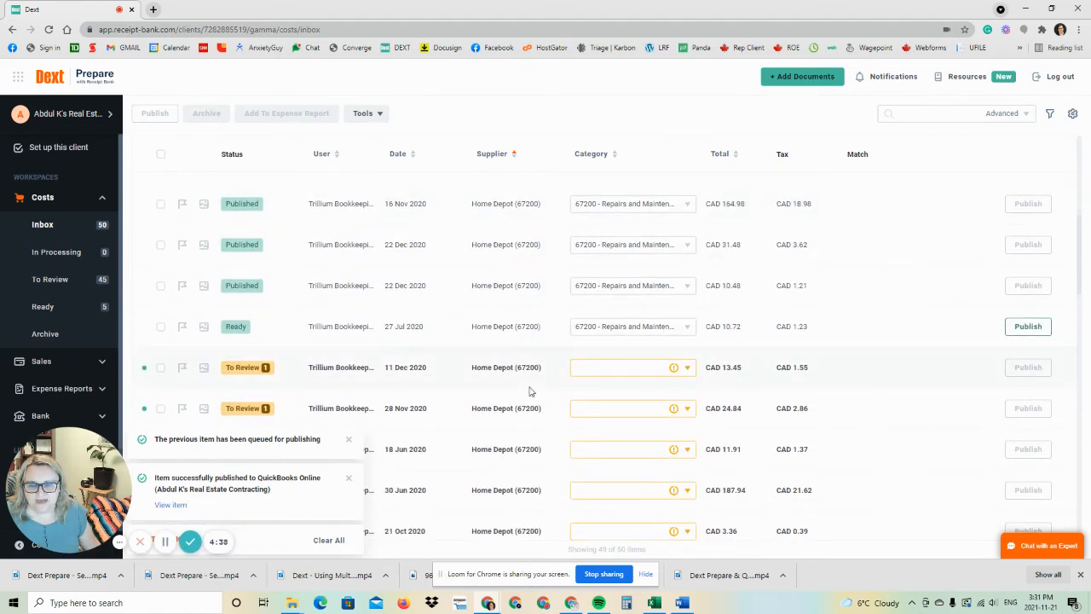
scroll(528, 390, "up", 1)
left_click(48, 30)
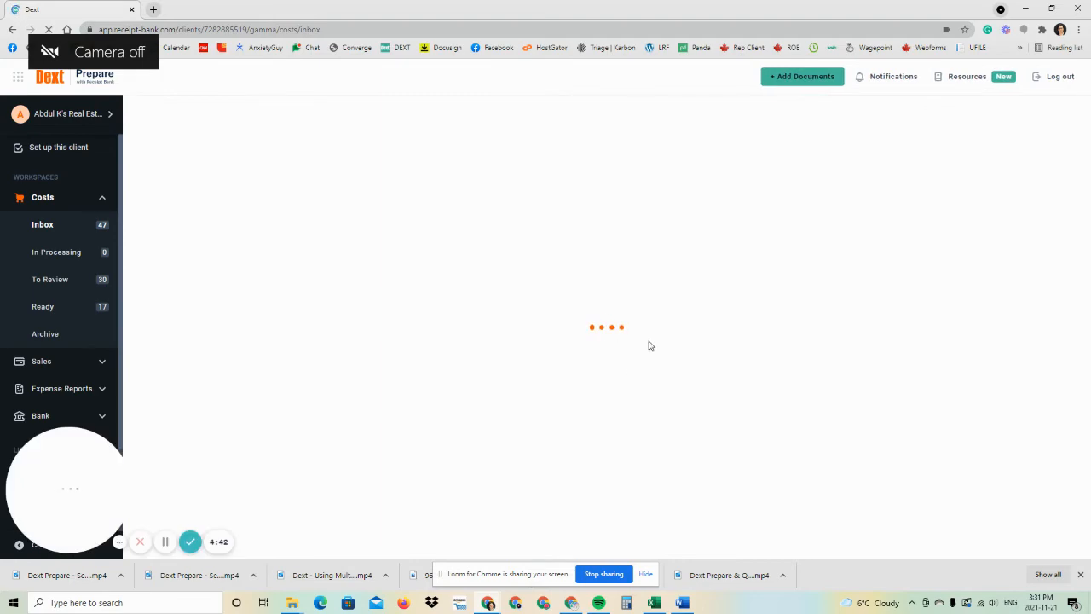
scroll(636, 332, "down", 10)
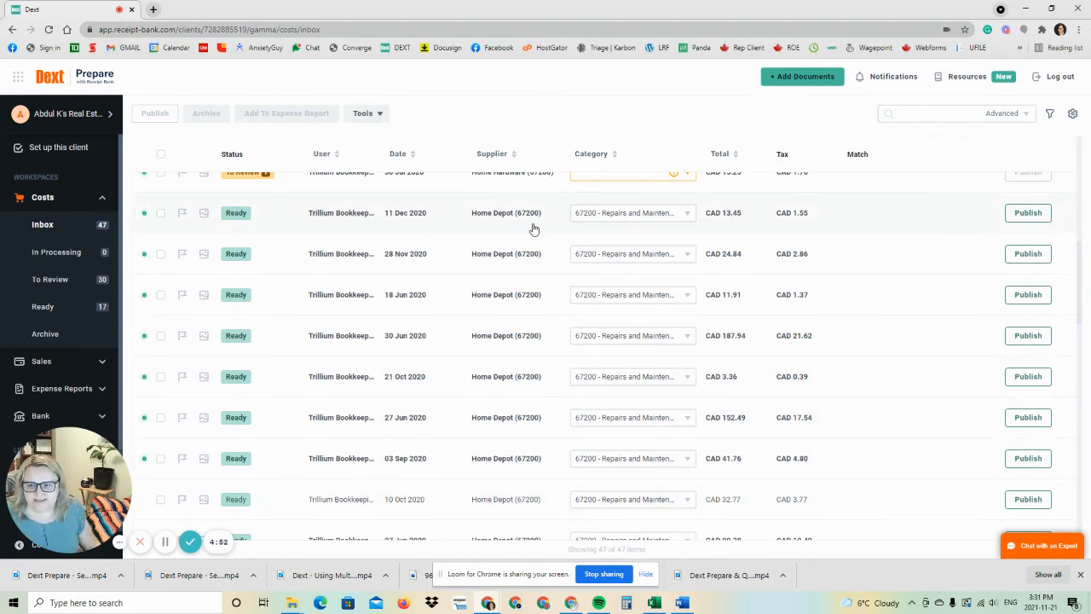
Step: Open the 11 Dec 2020 Home Depot receipt and review its supplier rule settings, closing them without changes
scroll(490, 256, "up", 1)
scroll(494, 290, "up", 1)
left_click(504, 330)
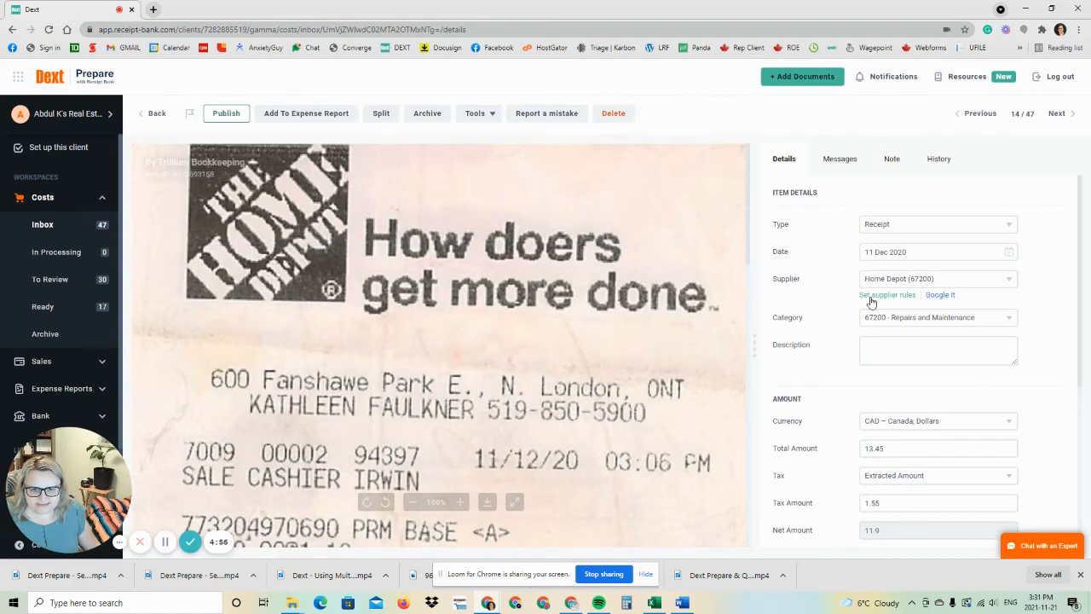
left_click(871, 295)
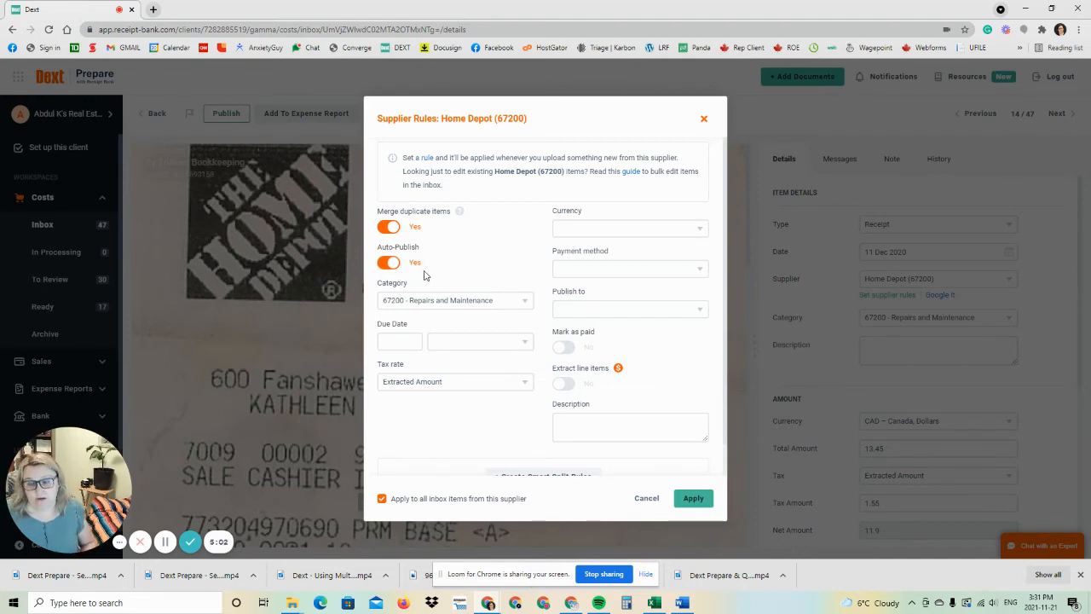
left_click(704, 119)
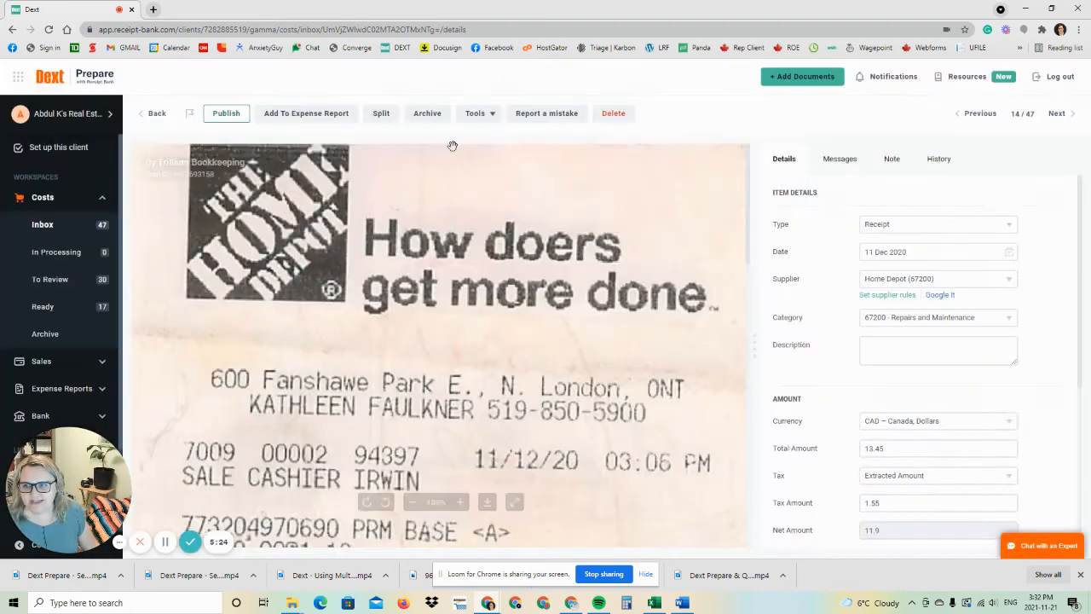
Step: Go back to the costs inbox and look through the Home Depot receipts that are ready to publish
left_click(157, 114)
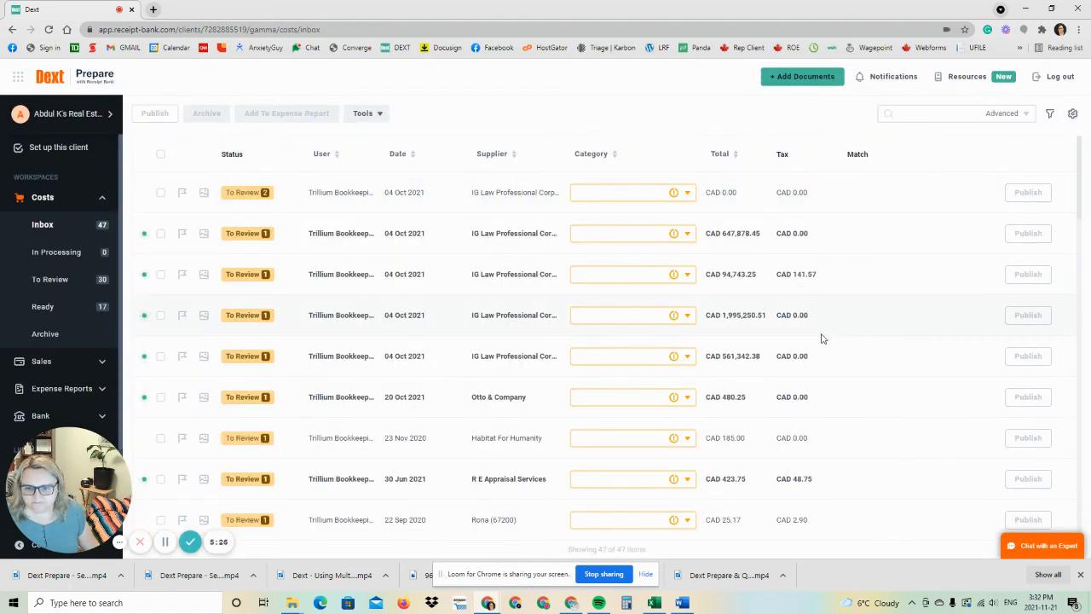
scroll(823, 338, "down", 2)
scroll(822, 339, "down", 4)
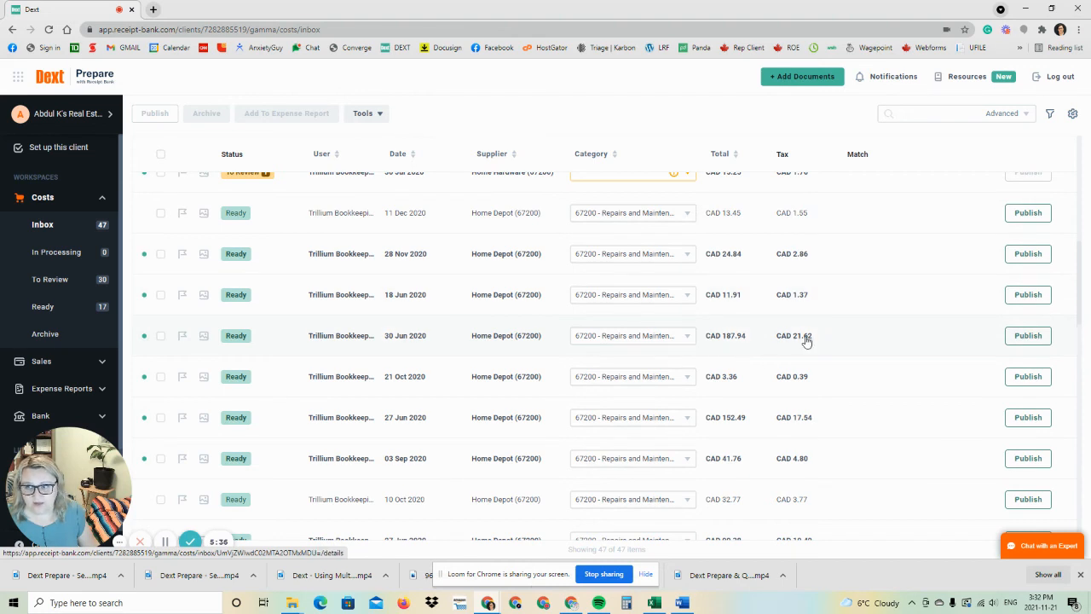
scroll(805, 340, "down", 3)
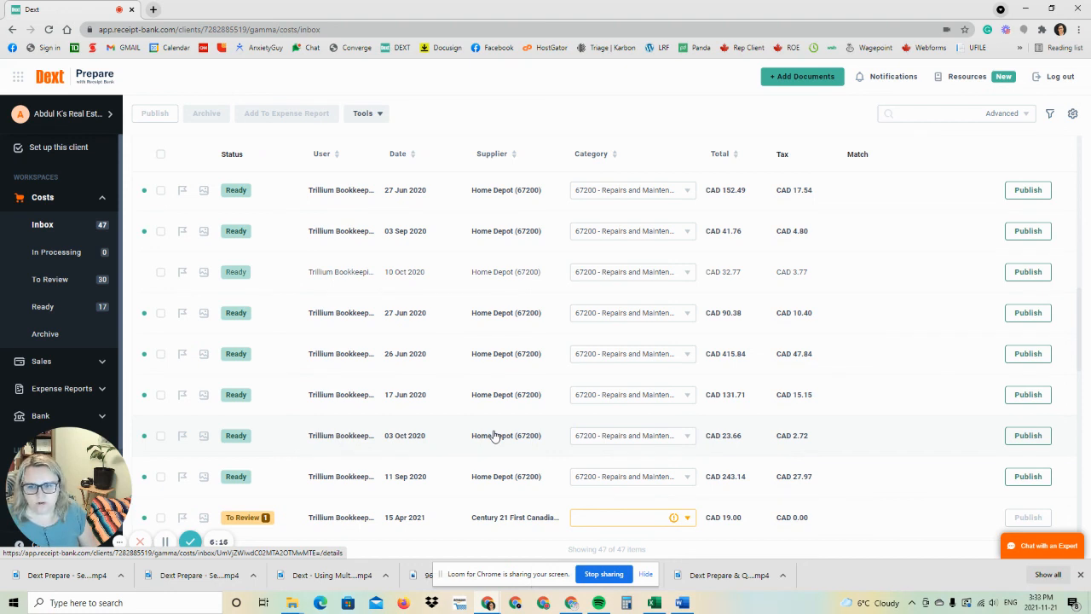
scroll(196, 512, "down", 2)
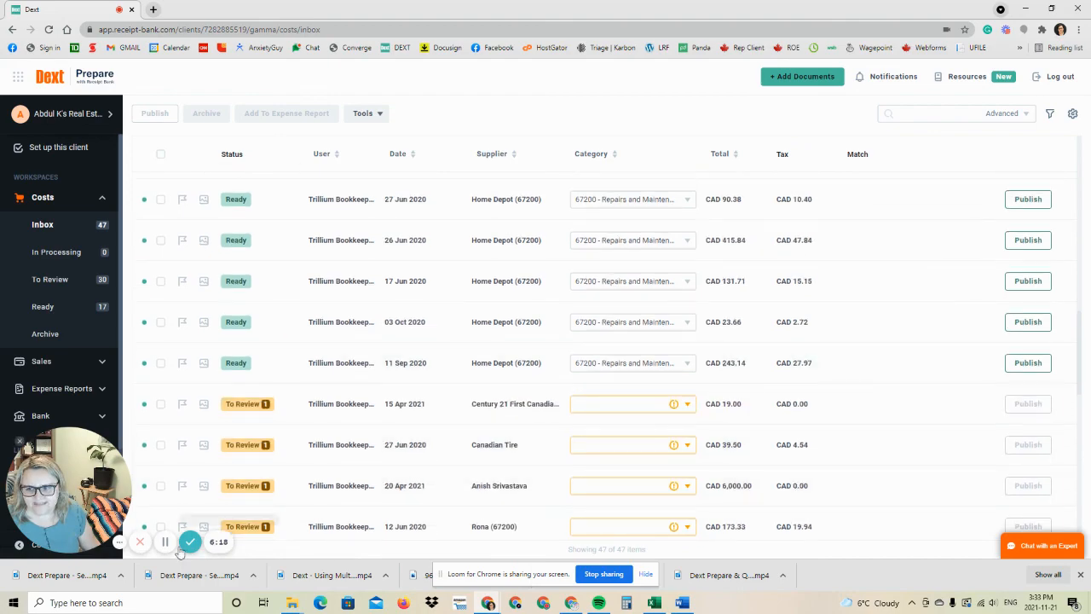